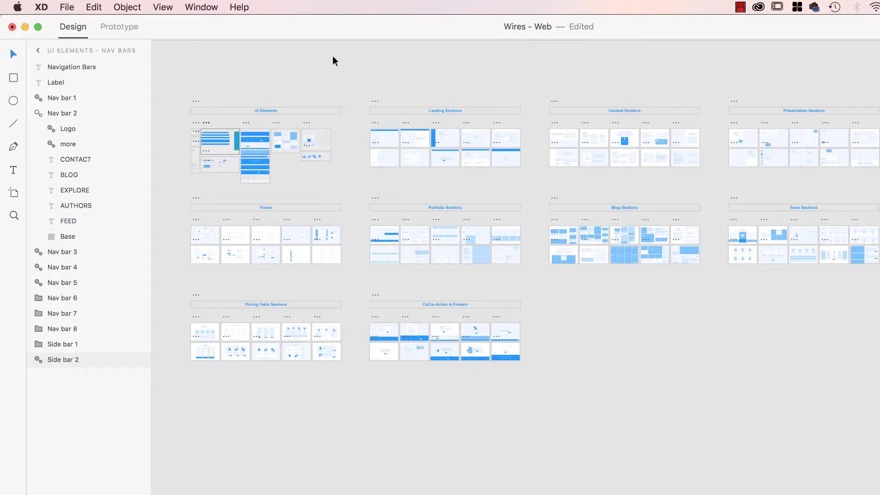
Open the Wires - Mobile file from the Wireframes folder
left_click(66, 7)
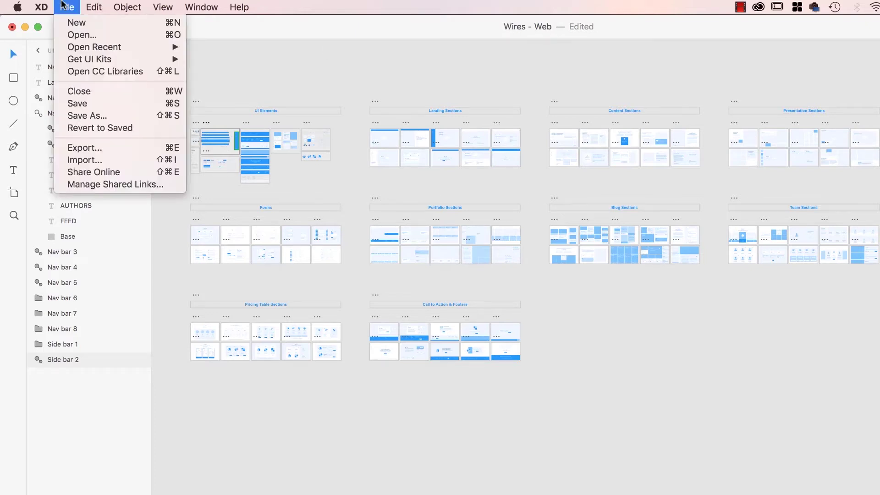
left_click(95, 42)
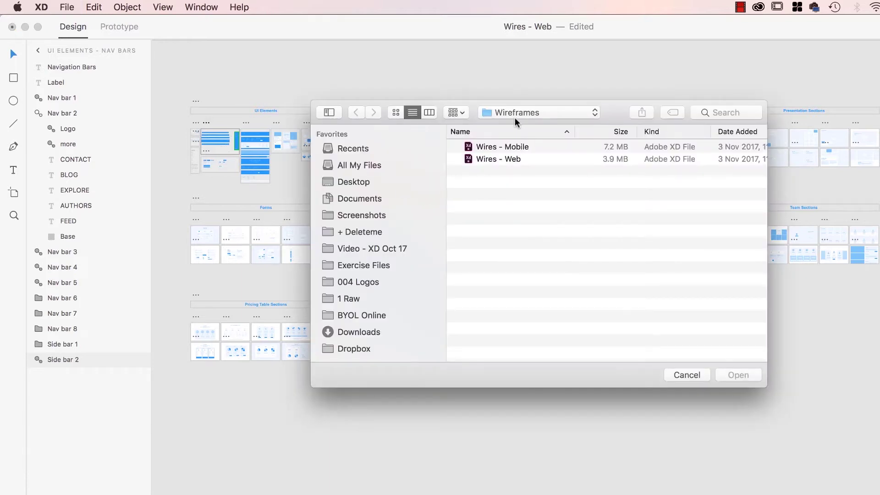
left_click(514, 118)
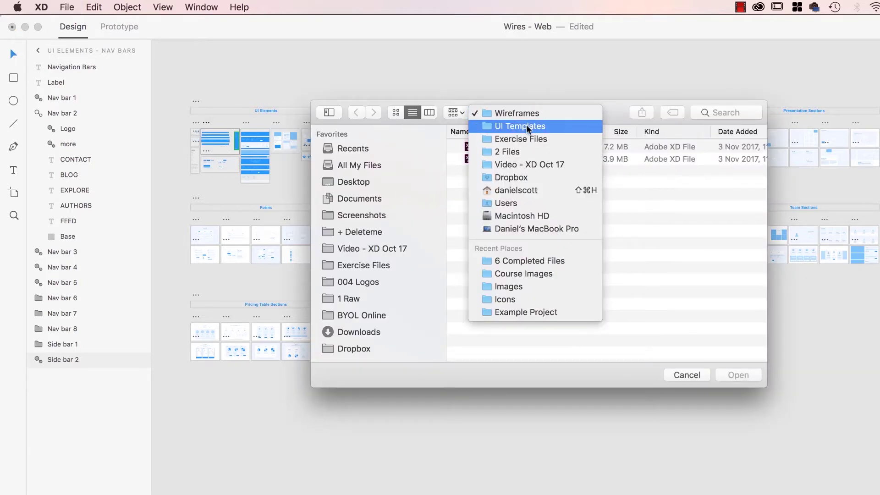
left_click(520, 117)
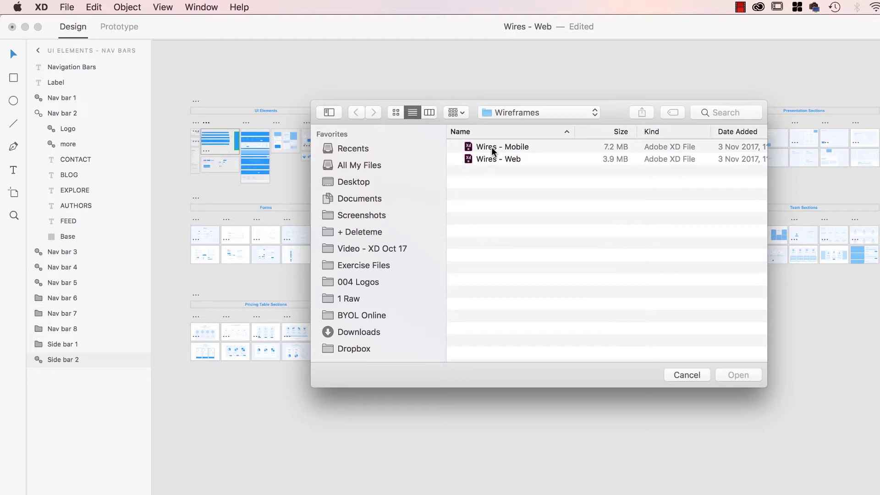
left_click(515, 148)
left_click(738, 375)
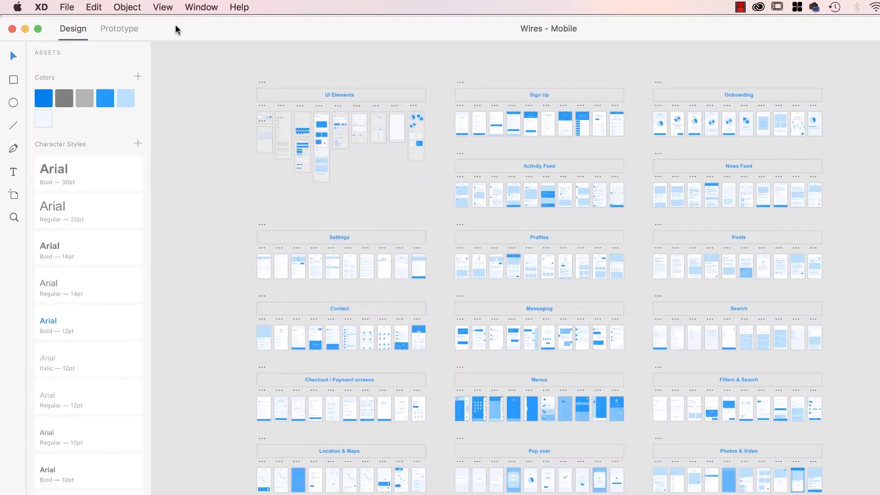
scroll(367, 300, "up", 3)
scroll(367, 300, "up", 3)
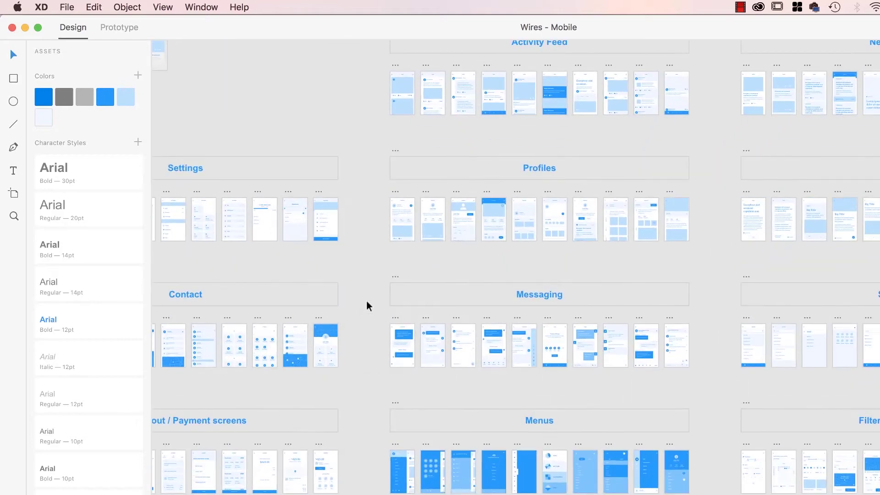
scroll(366, 299, "up", 3)
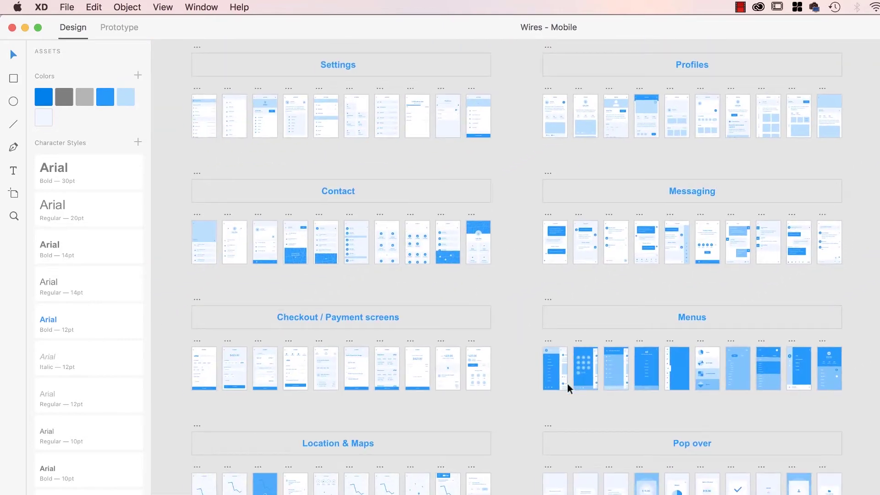
scroll(567, 384, "down", 1)
scroll(567, 384, "down", 4)
scroll(567, 384, "right", 3)
scroll(567, 385, "up", 1)
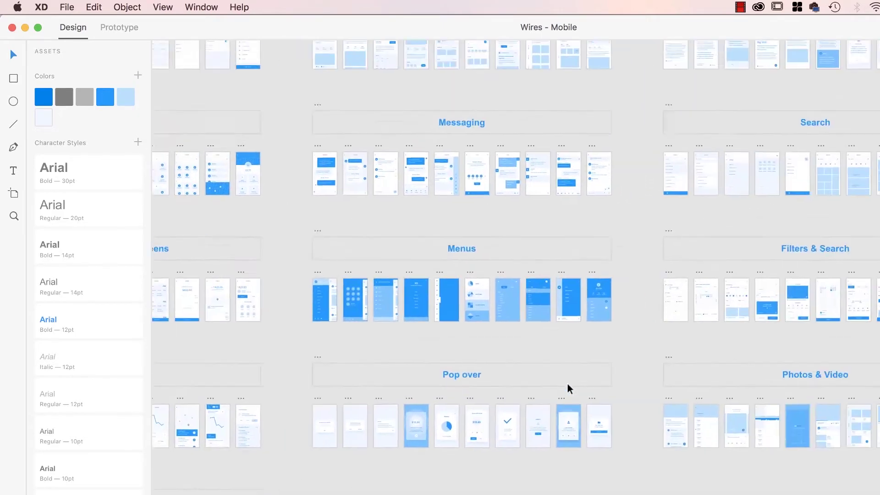
scroll(567, 385, "right", 1)
scroll(568, 384, "up", 2)
scroll(567, 384, "up", 1)
scroll(568, 384, "up", 4)
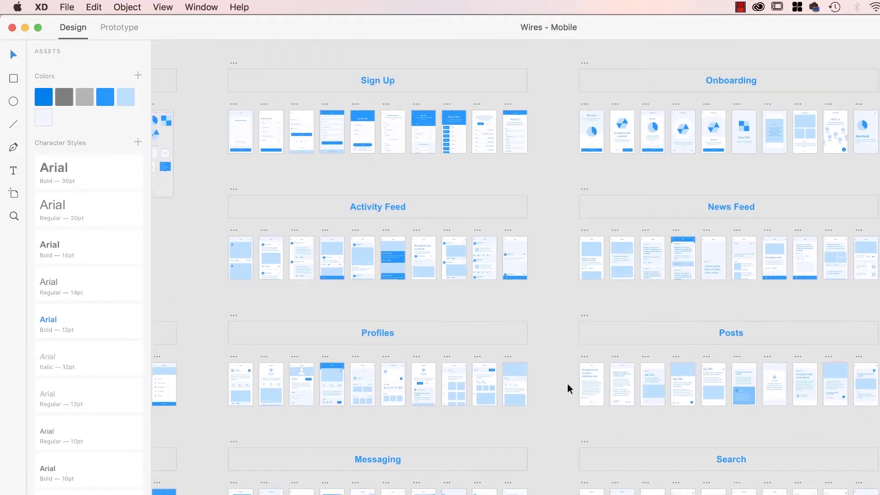
scroll(567, 383, "up", 2)
scroll(567, 383, "up", 2)
scroll(567, 384, "right", 1)
scroll(567, 389, "right", 1)
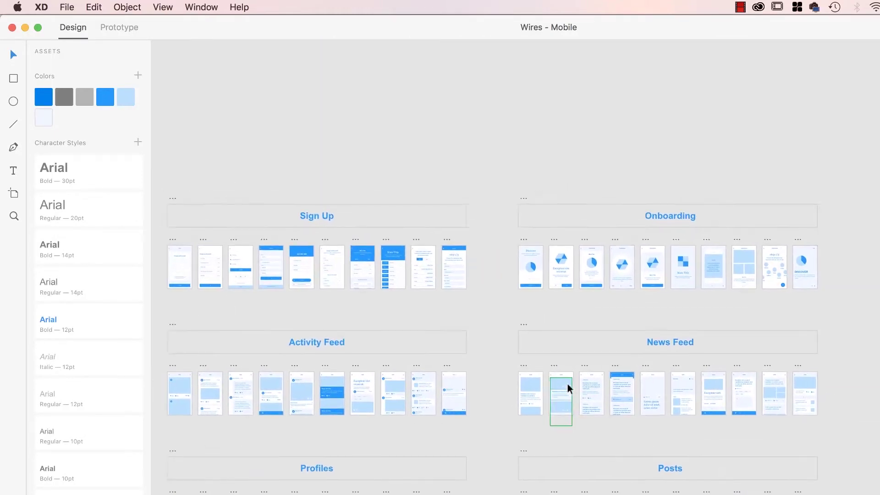
scroll(568, 388, "right", 2)
Zoom into the Onboarding screens and marquee-select board 4's contents
key("super+equal")
key("super+equal")
scroll(567, 388, "up", 2)
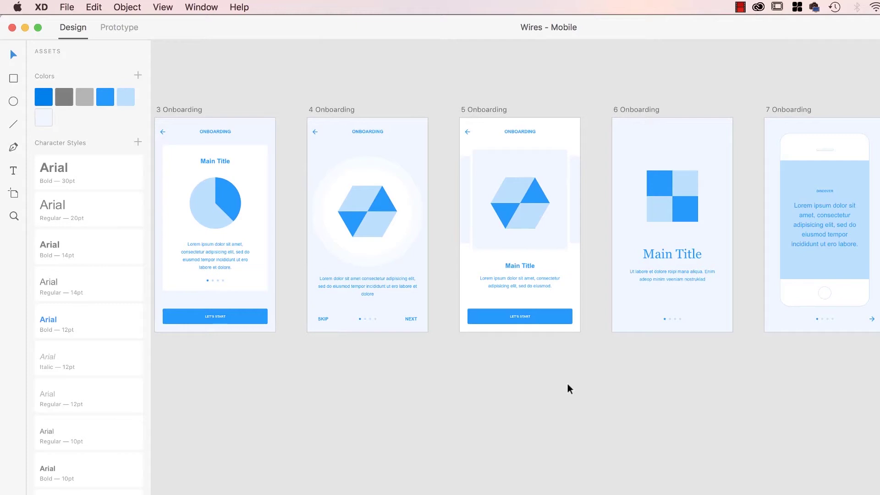
key("super+equal")
scroll(567, 389, "left", 2)
scroll(567, 389, "up", 1)
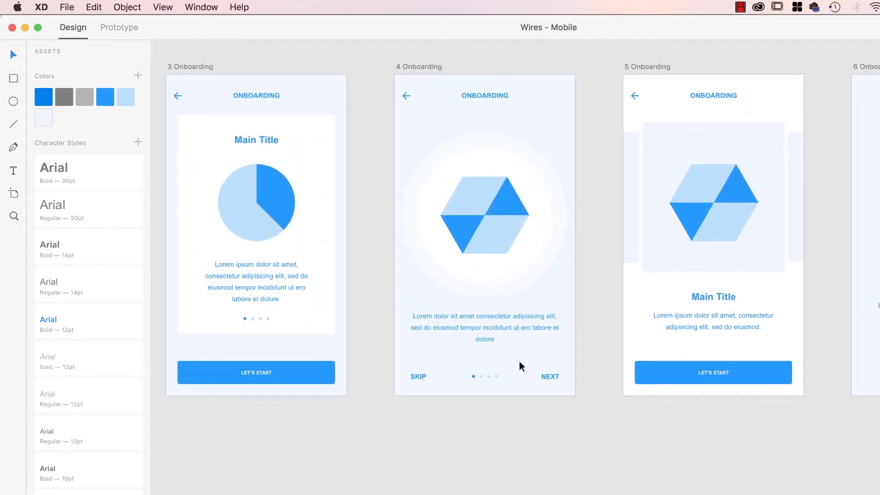
scroll(490, 265, "up", 2)
scroll(489, 266, "left", 1)
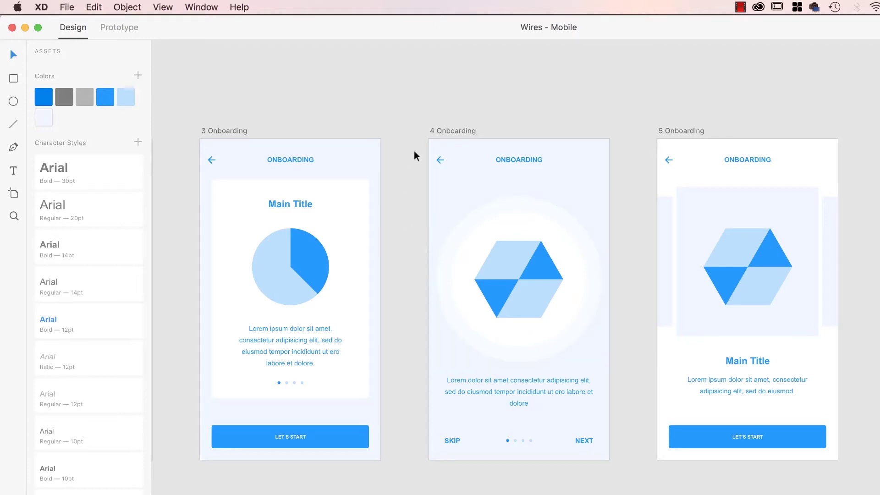
scroll(437, 290, "left", 5)
scroll(436, 290, "left", 3)
scroll(437, 291, "left", 2)
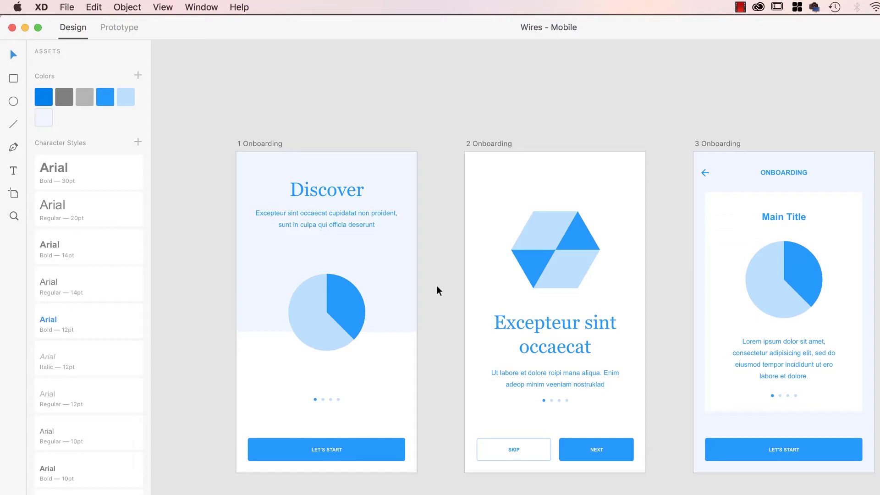
scroll(437, 290, "right", 4)
scroll(437, 291, "left", 2)
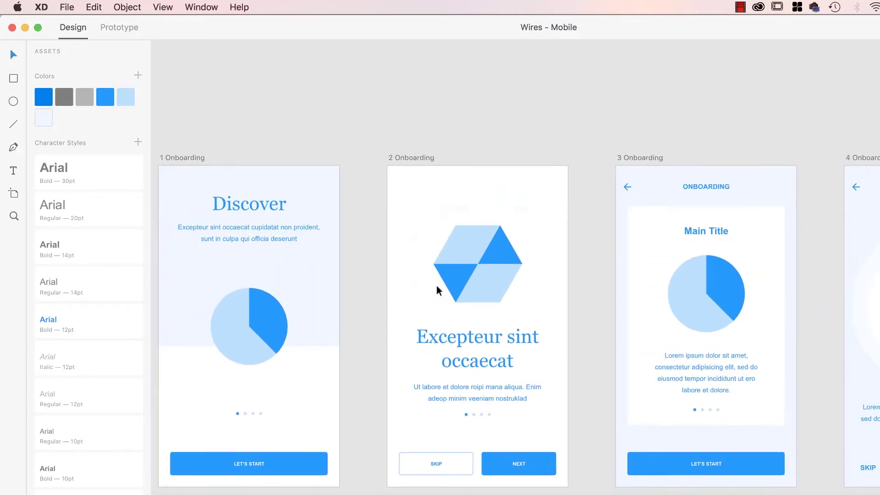
scroll(437, 290, "right", 8)
left_click_drag(408, 179, 605, 490)
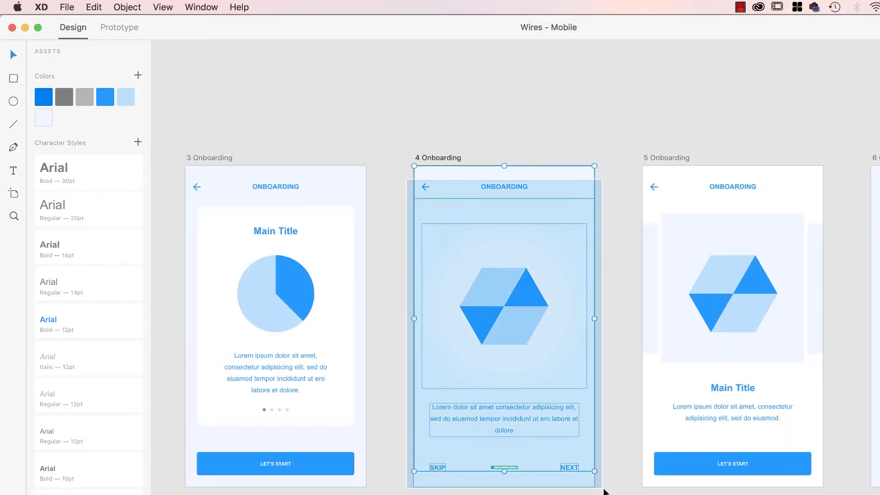
key("Escape")
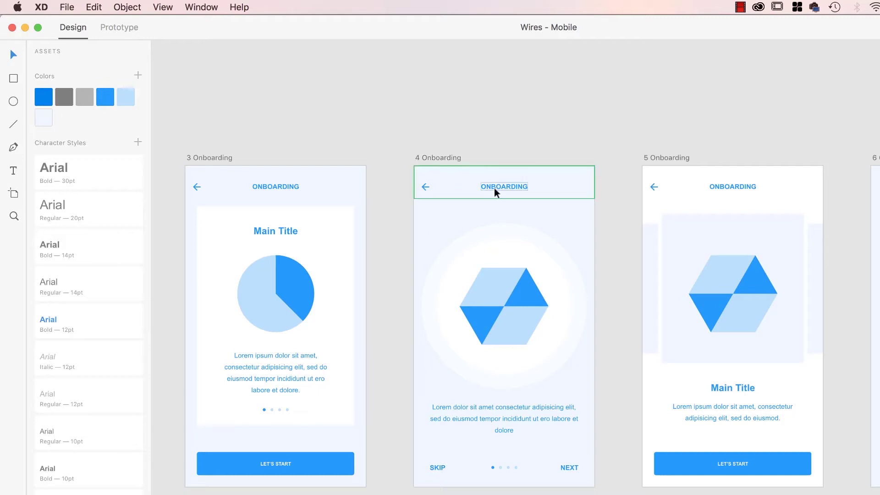
Try moving board 4's header and contents, undoing each move
left_click_drag(504, 189, 447, 192)
key("ctrl+z")
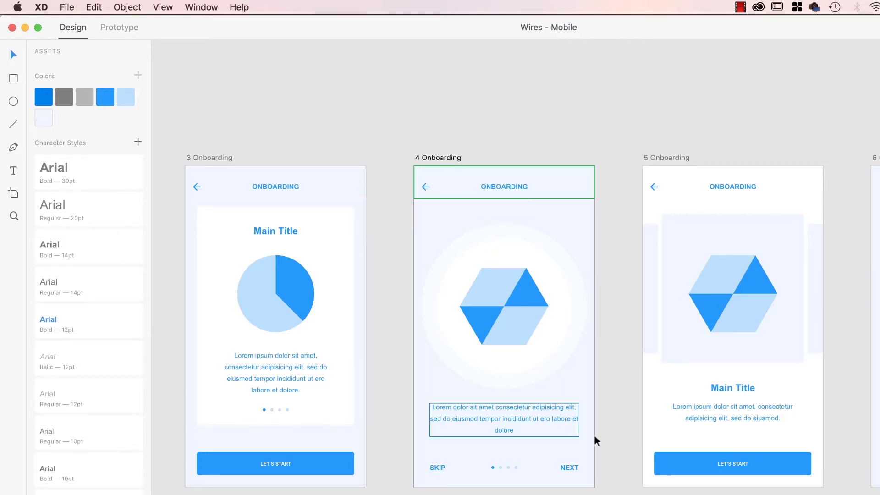
left_click_drag(576, 467, 576, 492)
key("ctrl+z")
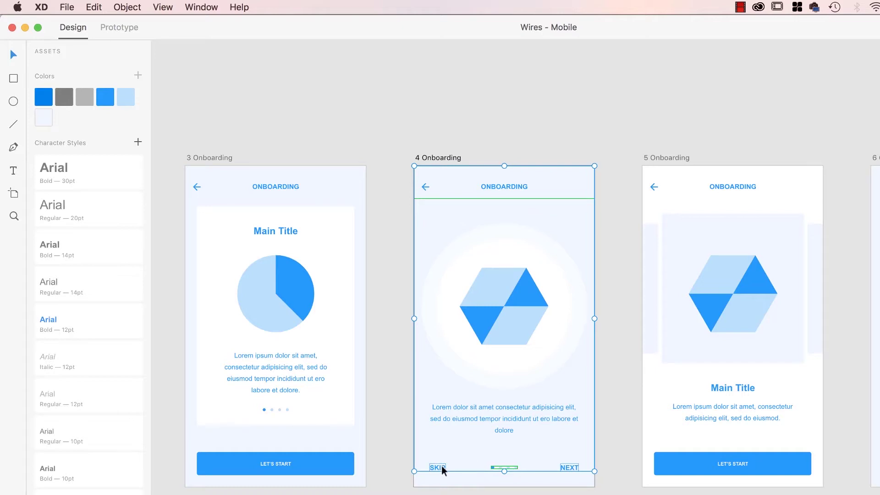
left_click_drag(440, 468, 440, 494)
key("ctrl+z")
key("ctrl+z")
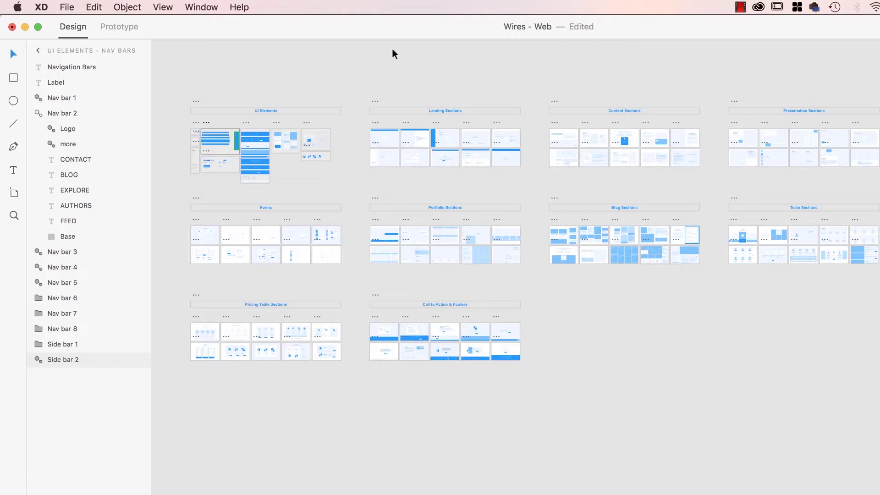
Discard the Wires - Web changes and place a new iPhone 6/7 artboard below the web pages
key("super+w")
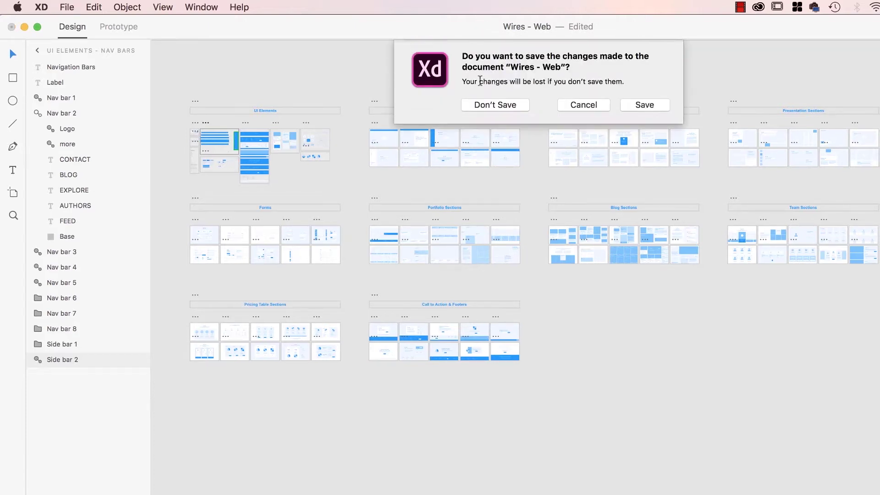
left_click(509, 104)
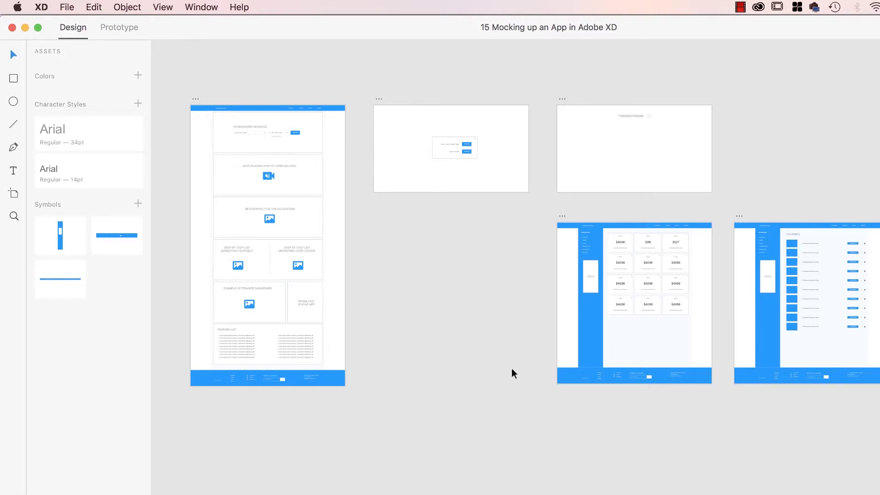
scroll(512, 368, "down", 1)
scroll(512, 368, "down", 2)
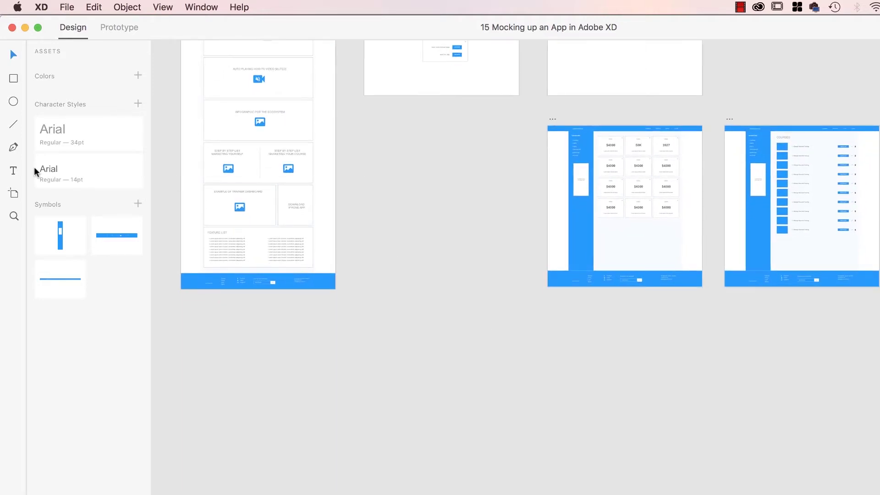
left_click(16, 194)
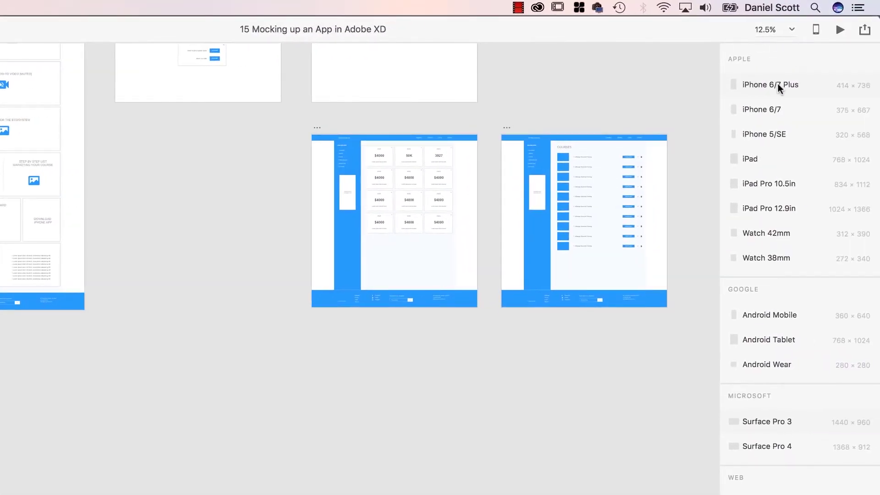
left_click(768, 112)
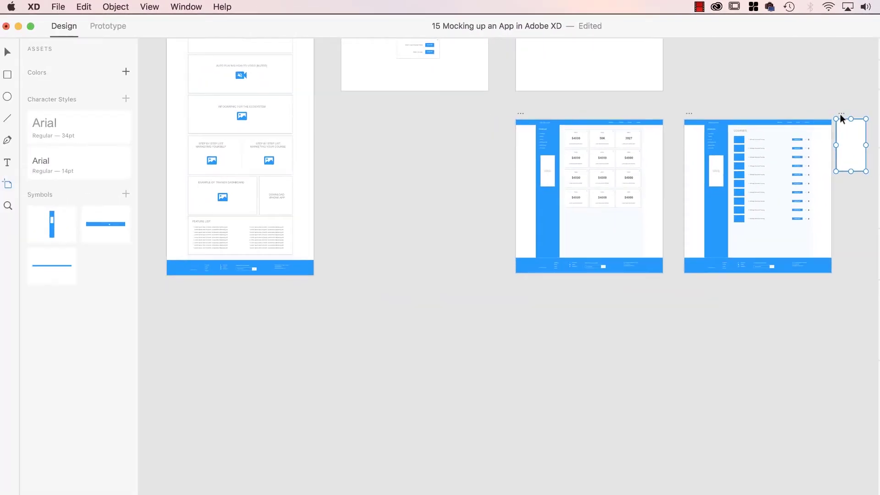
mouse_move(840, 114)
left_mouse_down()
mouse_move(731, 251)
mouse_move(300, 406)
mouse_move(178, 359)
left_mouse_up()
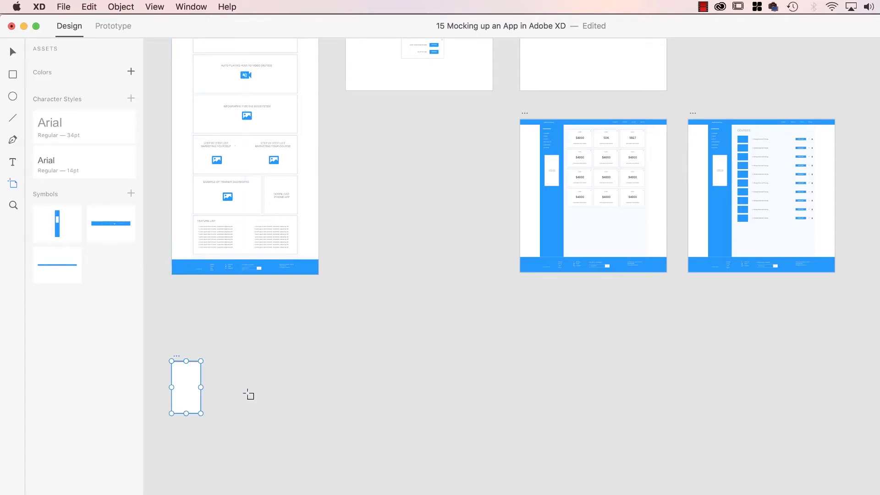
Paste the ONBOARDING header onto the new artboard and retitle it INSTRUCTOR HQ
key("super+3")
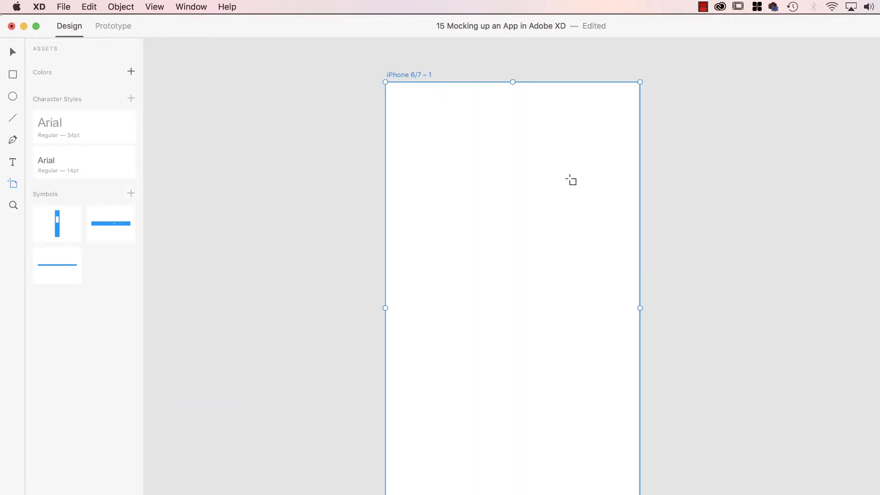
key("super+v")
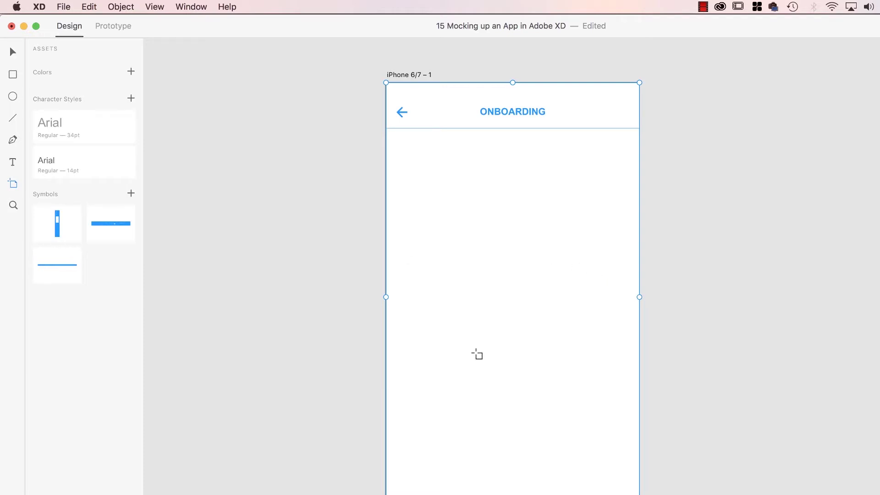
left_click(685, 168)
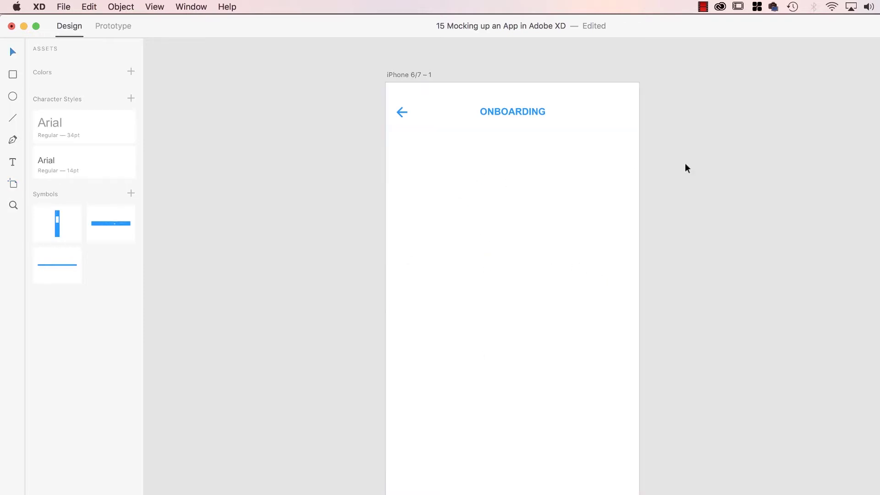
left_click(523, 114)
double_click(522, 114)
key("BackSpace")
key("super+z")
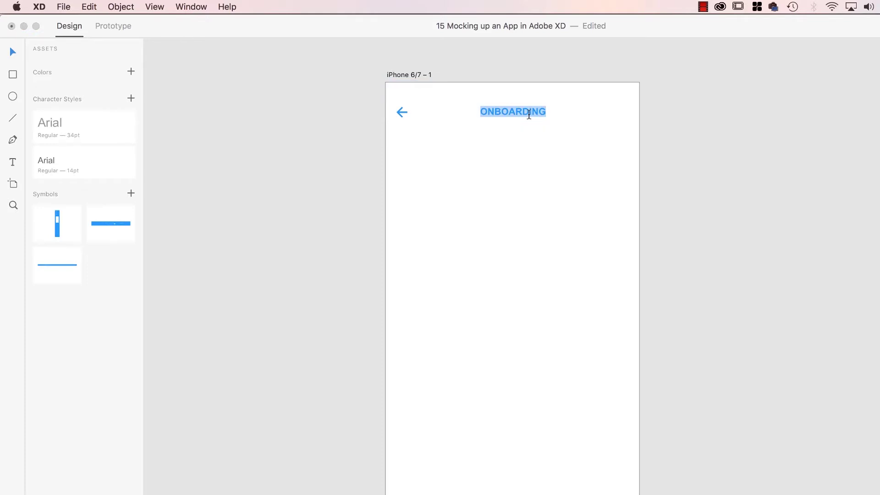
type("in")
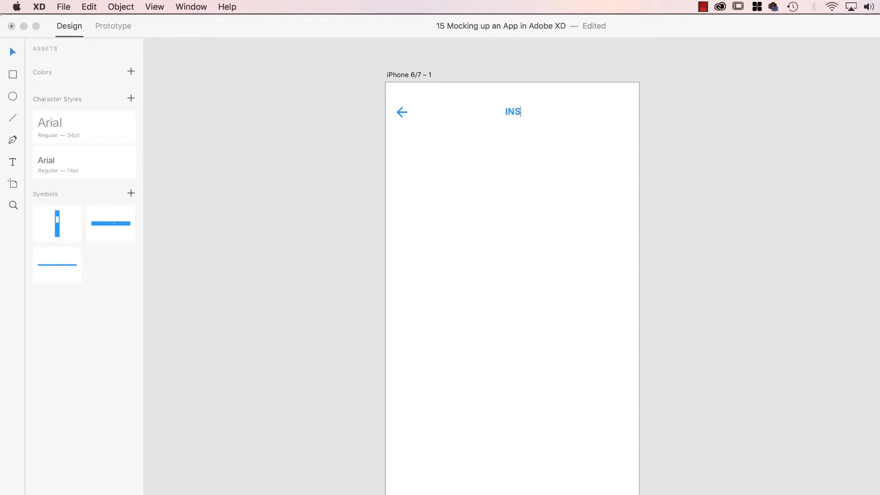
type("TRUCTOR")
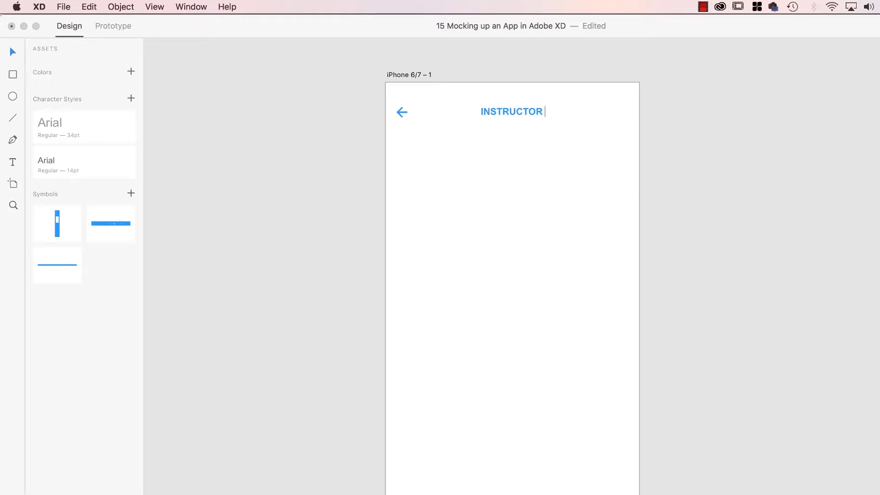
type("HQ")
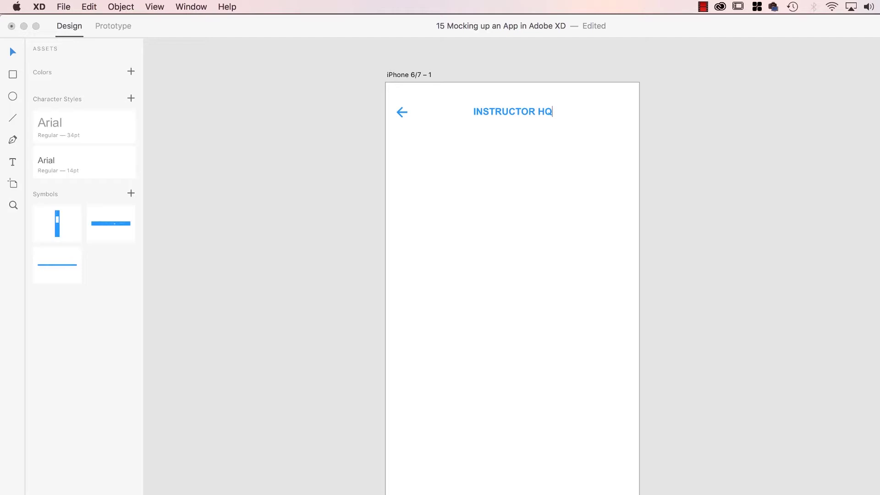
key("Escape")
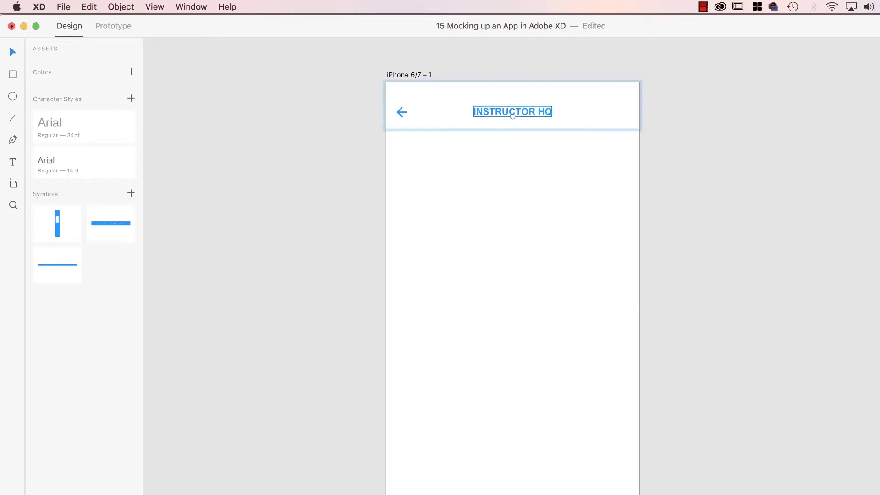
Save the back arrow and title group as a symbol
key("Escape")
left_click_drag(353, 92, 647, 471)
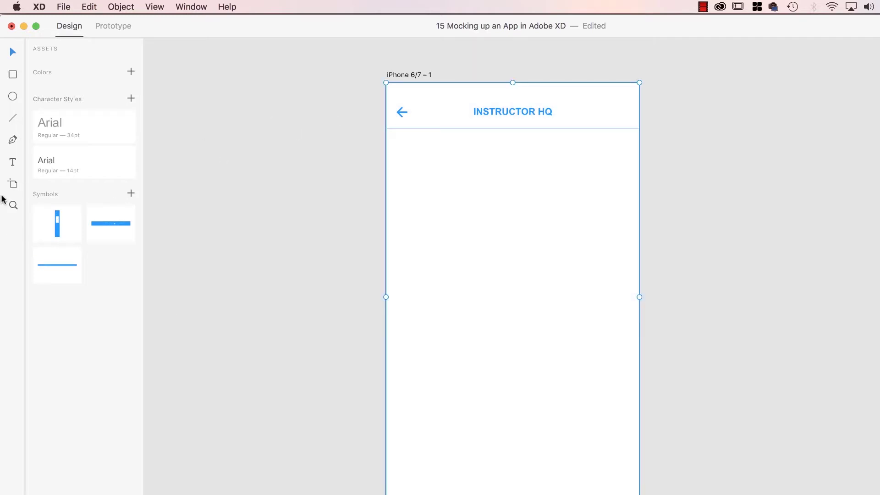
left_click(132, 193)
left_click(290, 336)
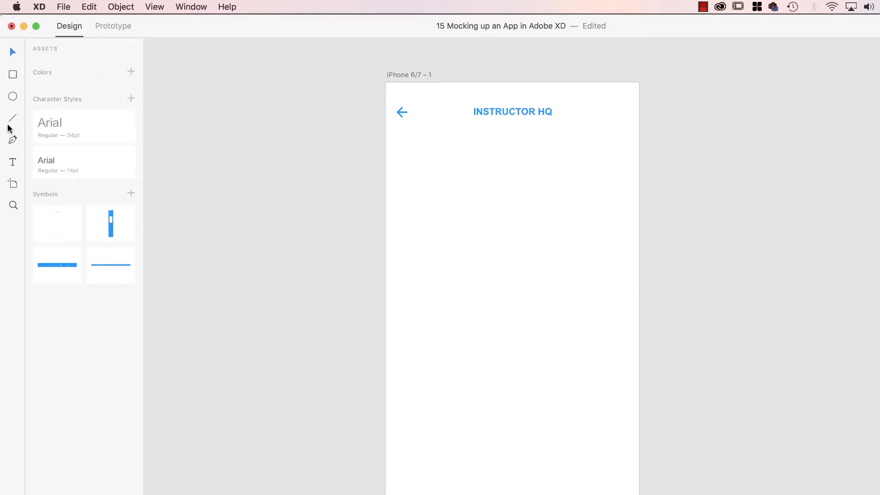
Add the three-line text EXCITING / ONBOARDING / MESSAGE #1 mid-artboard in 34pt Arial
left_click(14, 162)
left_click(472, 248)
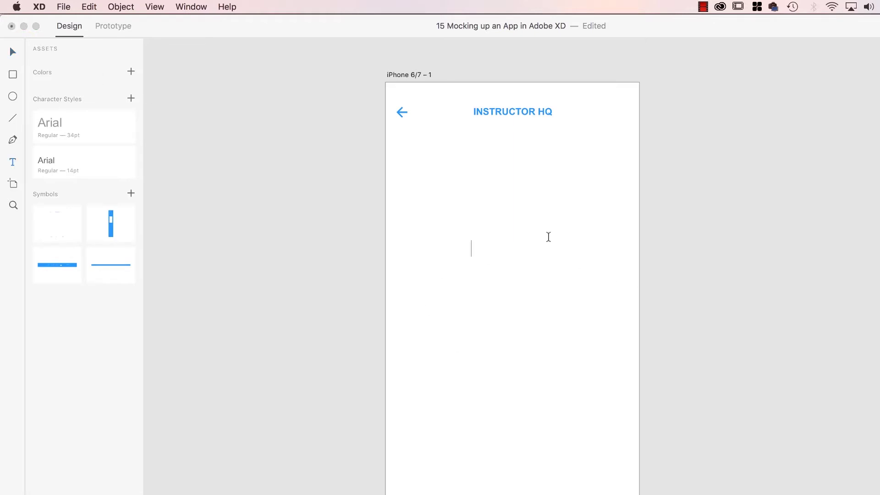
type("EXCITING")
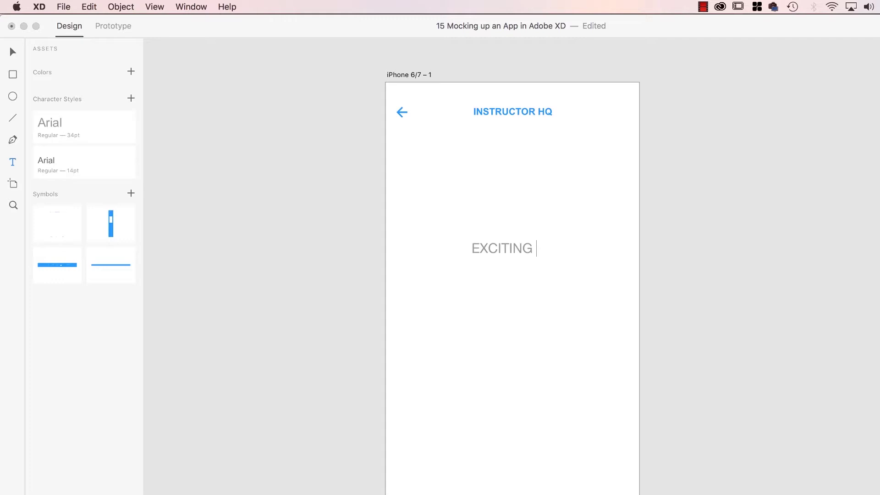
key("Return")
type("ONBOARDI")
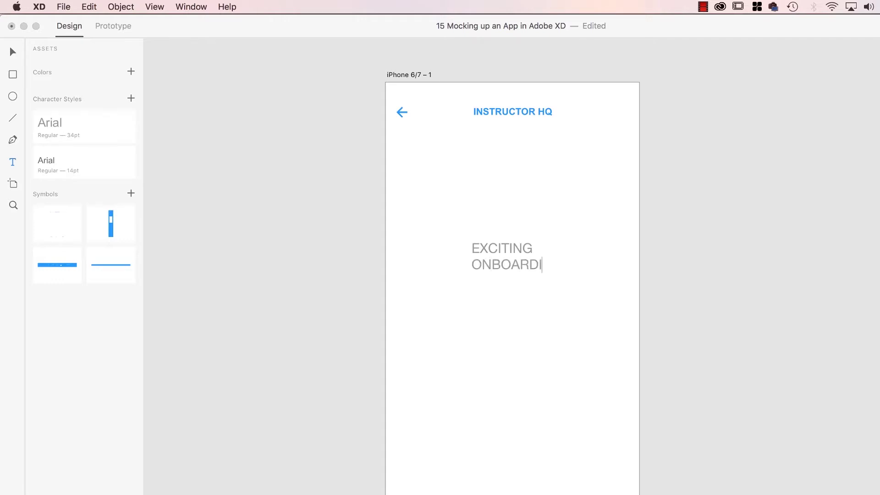
type("NG")
key("Return")
type("MESSAG")
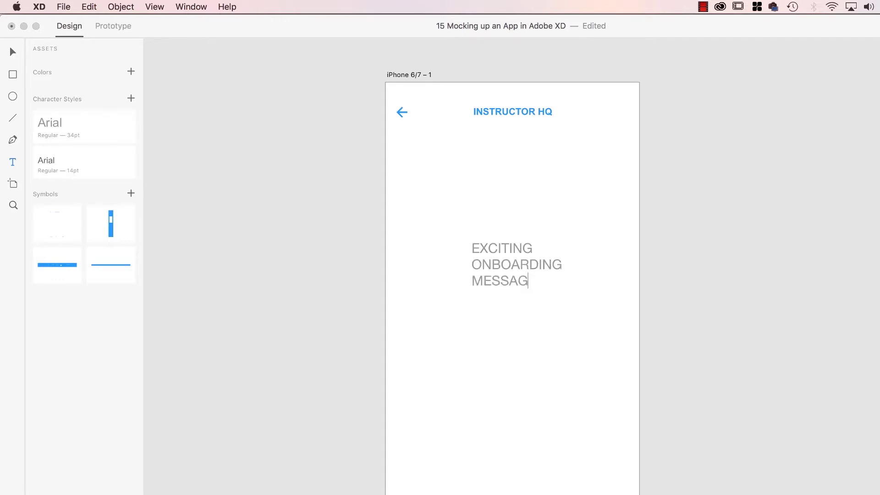
type("E #1")
key("super+a")
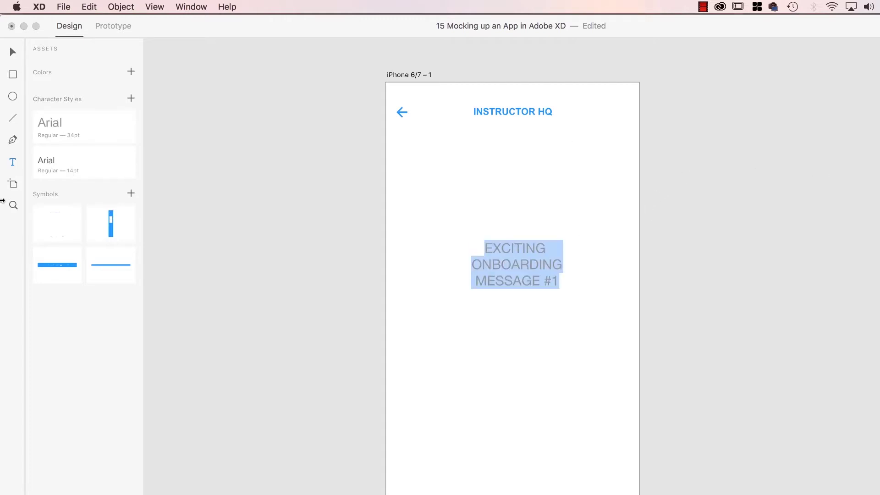
left_click(74, 131)
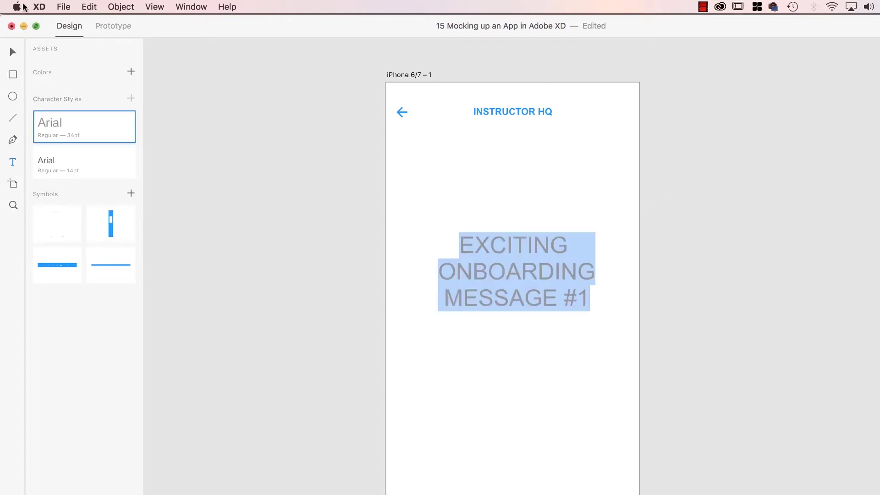
left_click(13, 51)
left_click(12, 98)
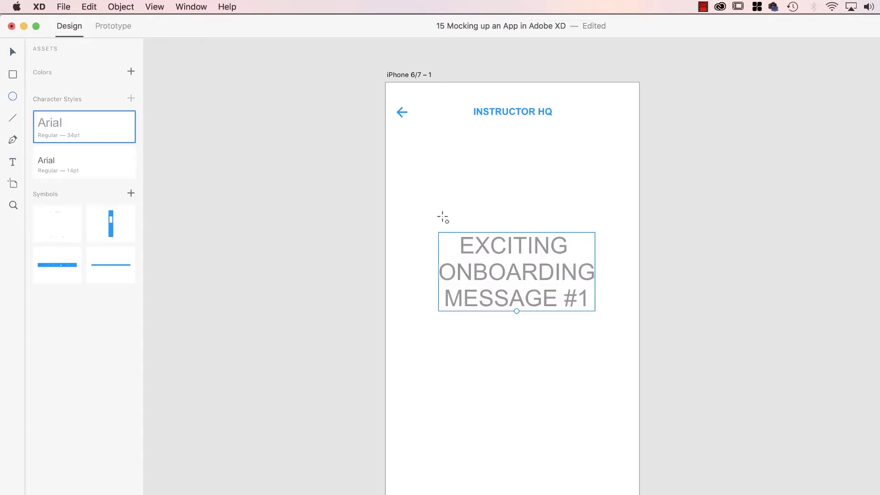
Draw a large centred circle with a pale, translucent #2699FB fill and no border
left_click_drag(385, 172, 657, 449)
left_click_drag(618, 398, 609, 400)
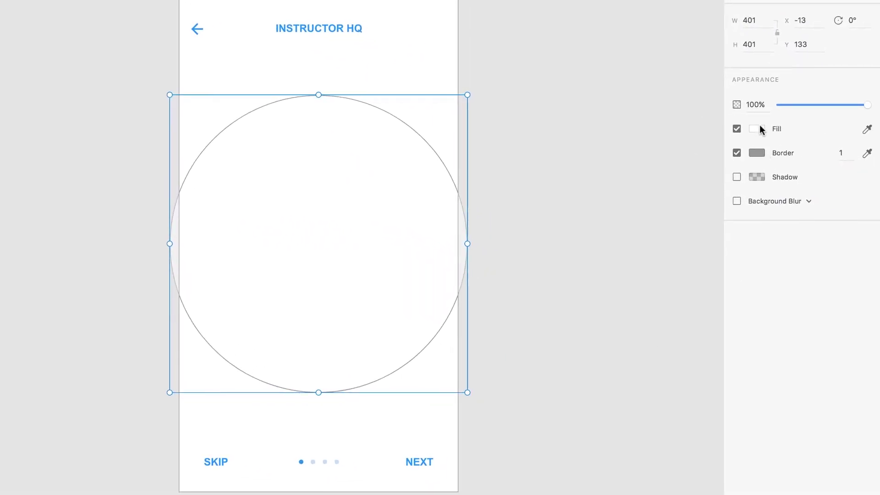
left_click(756, 128)
left_click(635, 216)
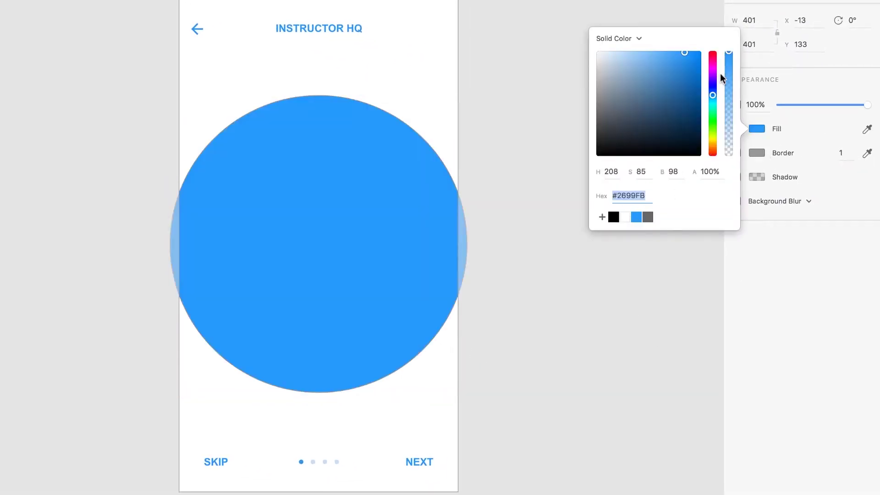
left_click_drag(730, 54, 727, 150)
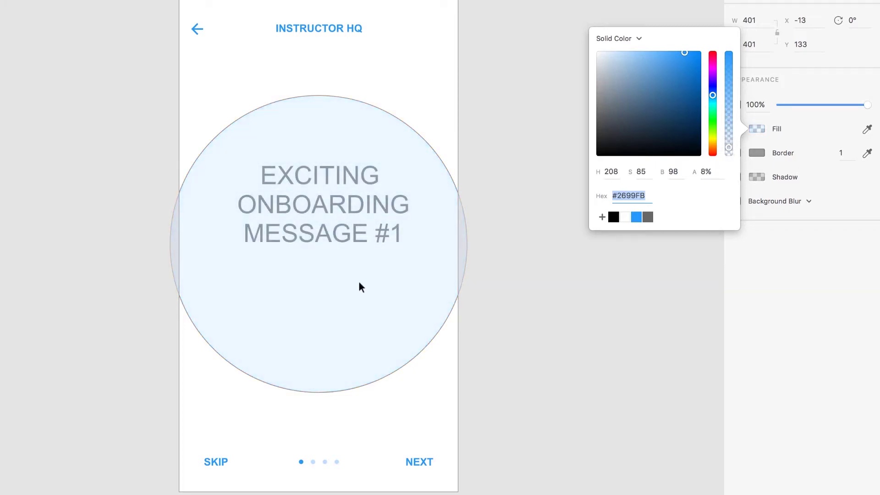
left_click(462, 302)
left_click(737, 152)
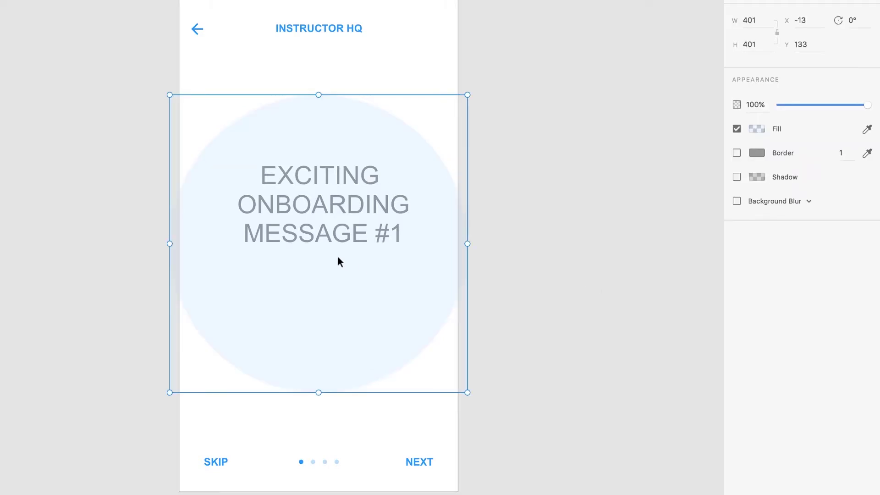
Move the message text down onto the circle's centre
left_click(574, 240)
left_click_drag(384, 206, 384, 245)
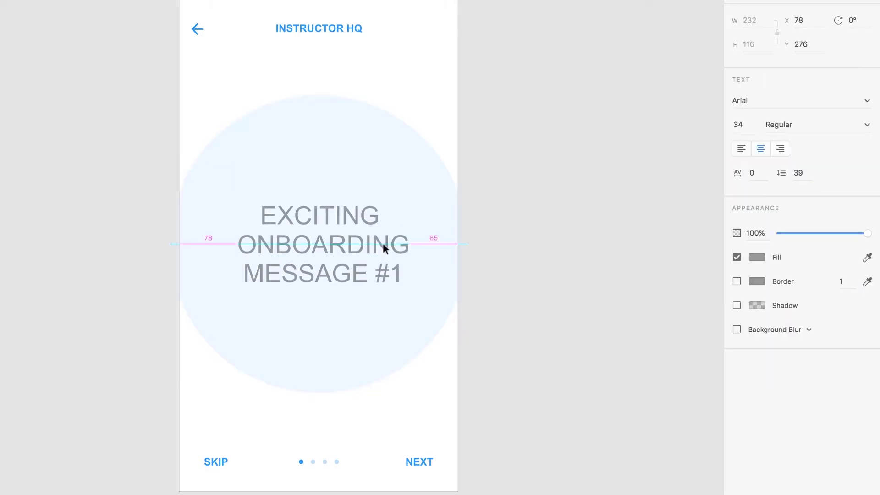
left_click(528, 336)
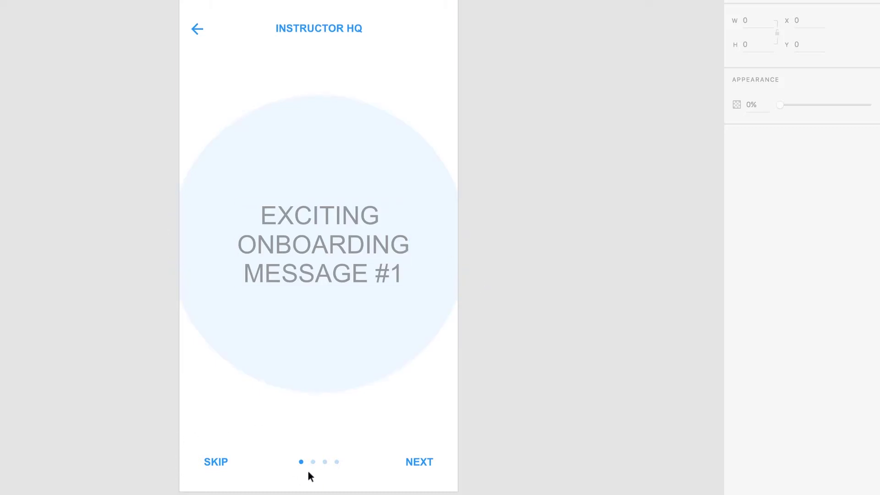
Edit inside the page-dot group to delete one dot and respace the remaining three
key("ctrl+plus")
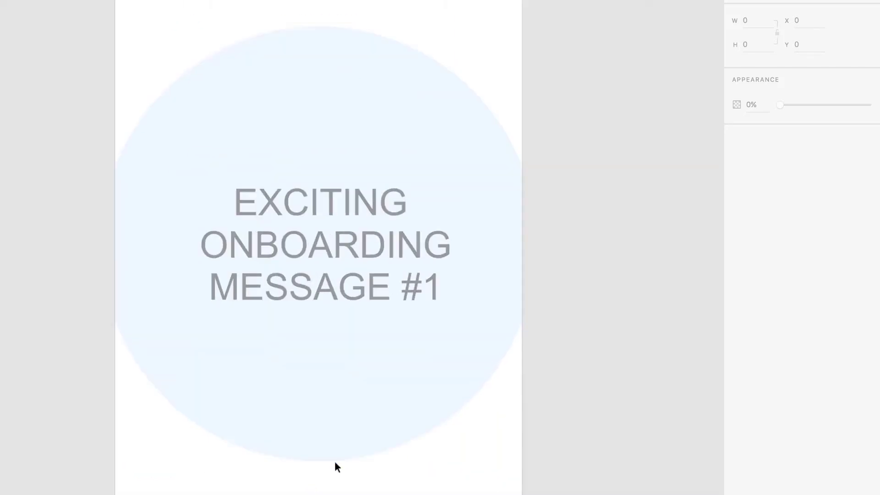
scroll(334, 462, "down", 5)
left_click(368, 389)
double_click(368, 388)
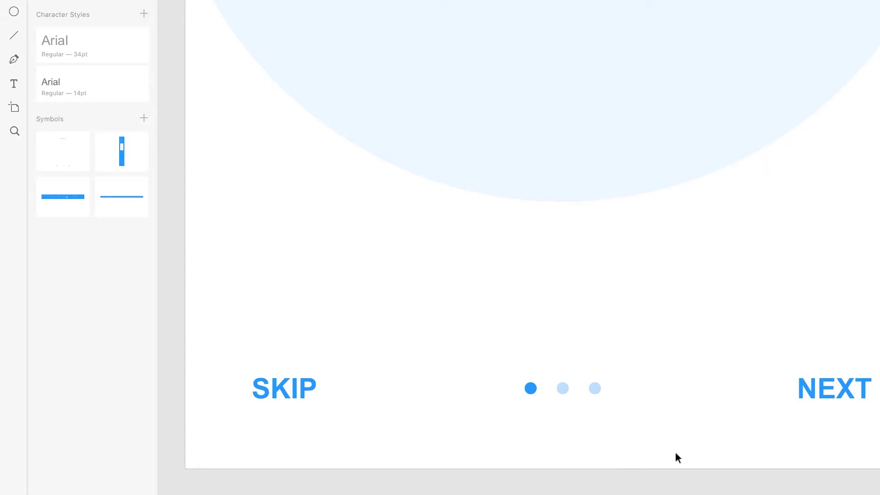
key("ctrl+0")
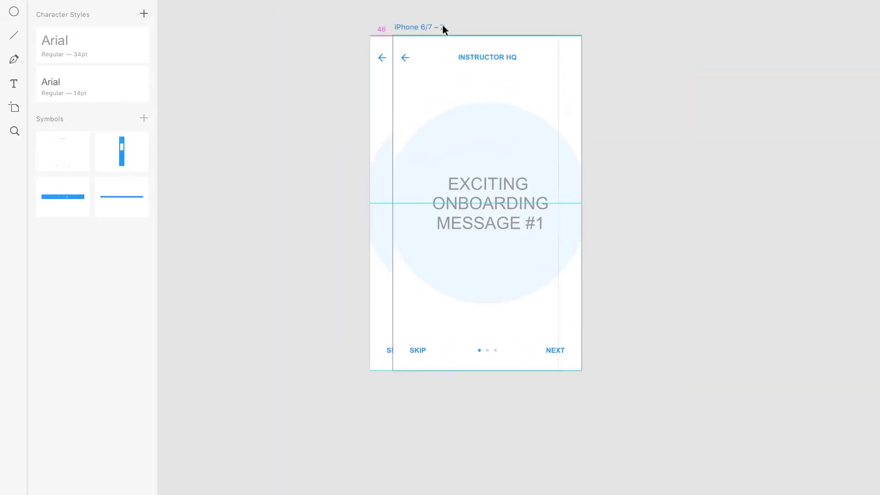
Undo an accidental artboard drag and title the artboard APP - ONBOARDING #1
left_click_drag(396, 25, 491, 25)
key("ctrl+z")
double_click(412, 26)
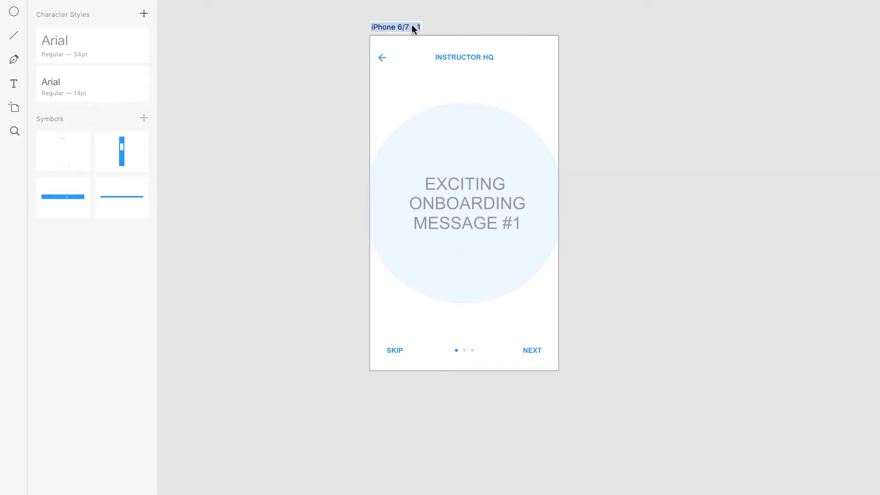
type("APP")
type(" - ONB")
type("OARDING #1")
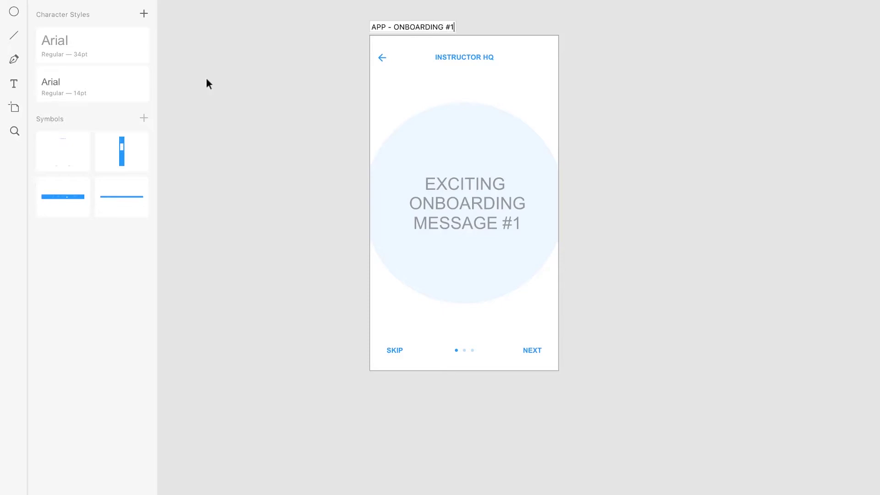
key("Return")
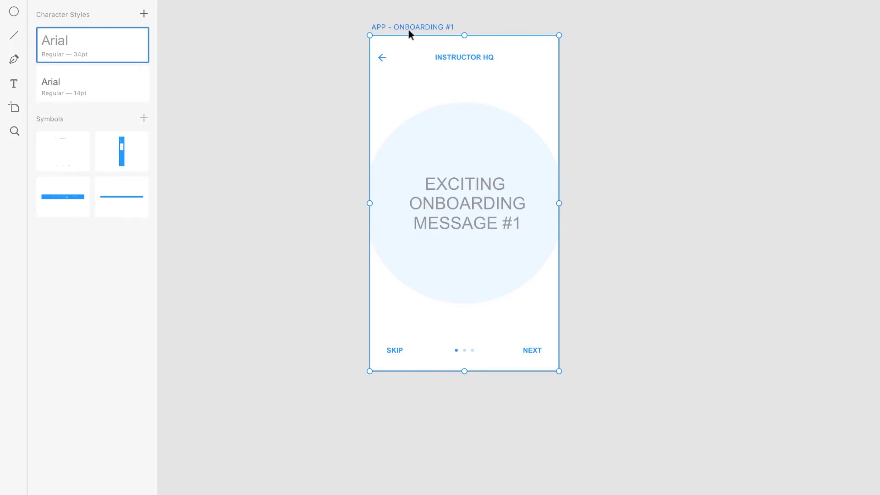
scroll(408, 28, "right", 3)
scroll(400, 29, "right", 2)
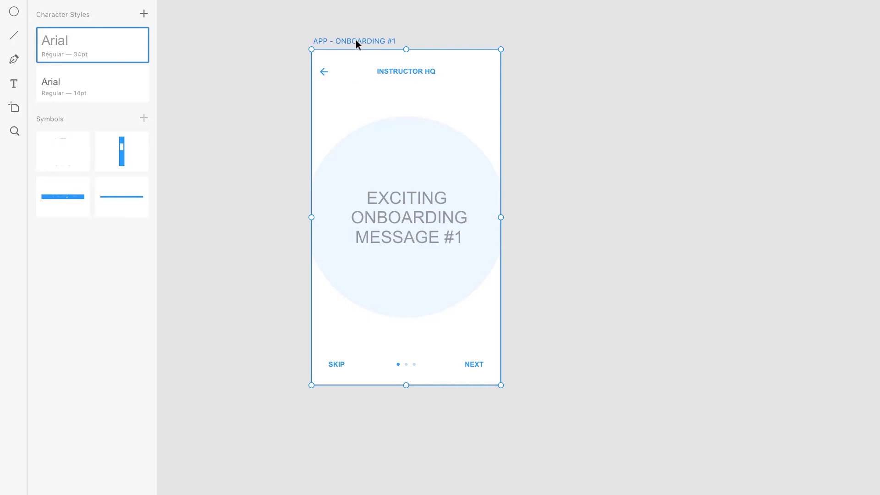
Duplicate the artboard to the right and rename it APP - ONBOARDING #2
mouse_move(355, 41)
left_mouse_down()
mouse_move(609, 55)
mouse_move(617, 46)
left_mouse_up()
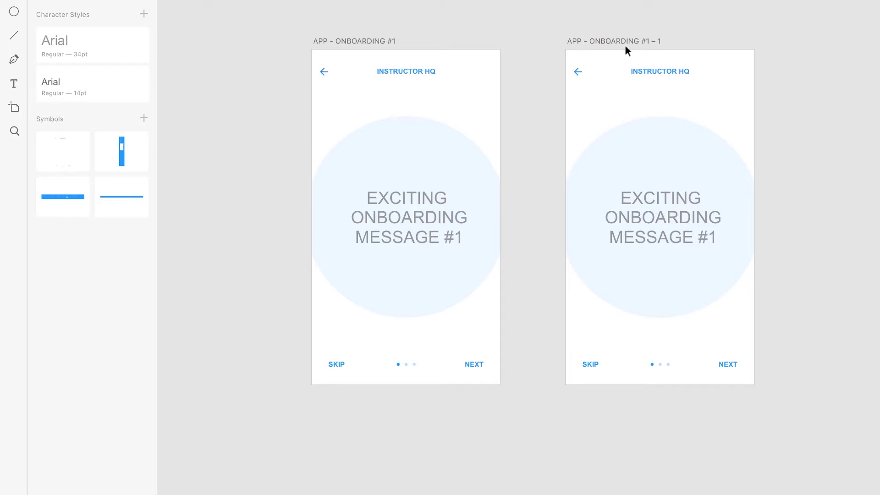
double_click(645, 40)
left_click(647, 40)
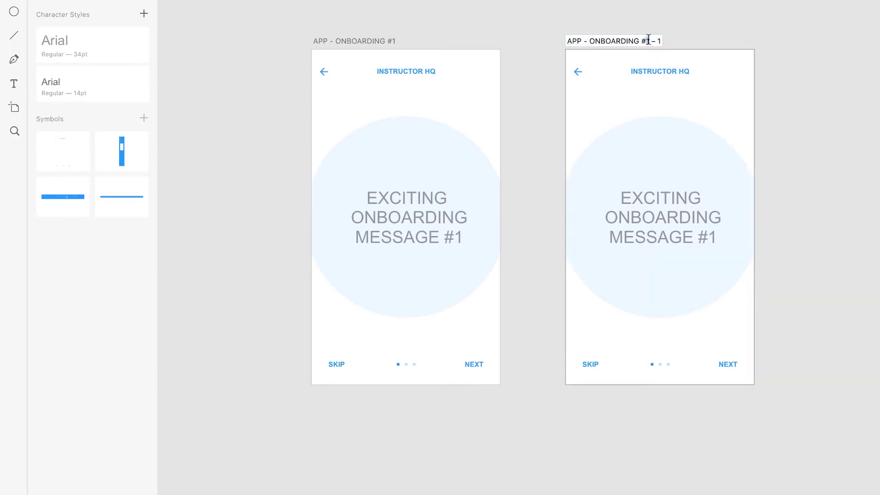
key("shift+End")
type("2")
Change the copy's message number to MESSAGE #2
left_click(722, 206)
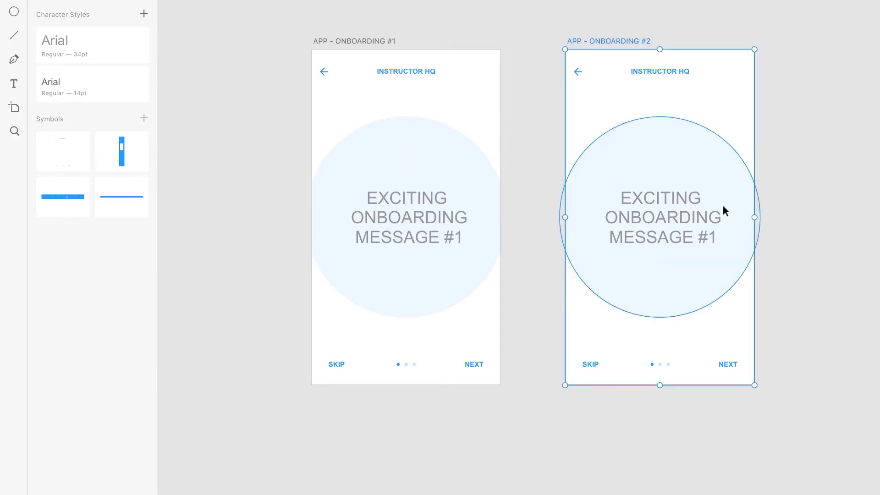
double_click(713, 231)
left_click(715, 238)
key("BackSpace")
type("2")
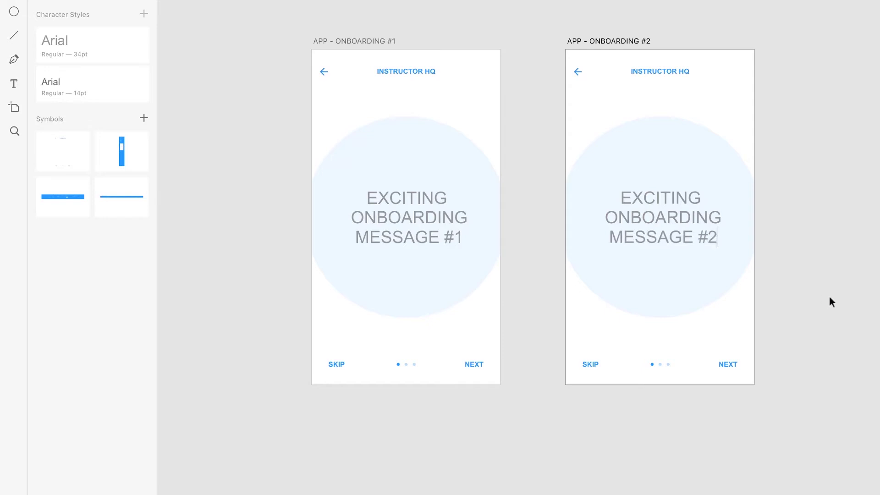
key("Escape")
Fill the circle dark grey and fade it to about 8% opacity
left_click(623, 144)
scroll(706, 220, "right", 3)
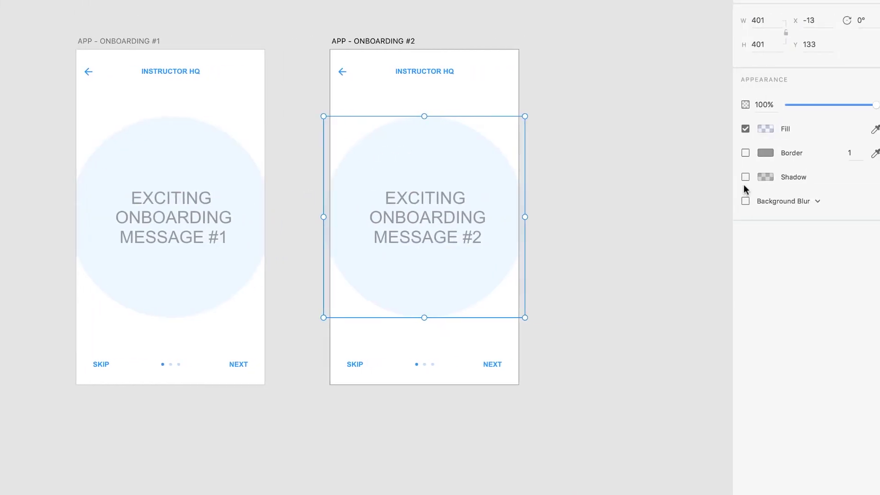
left_click(756, 129)
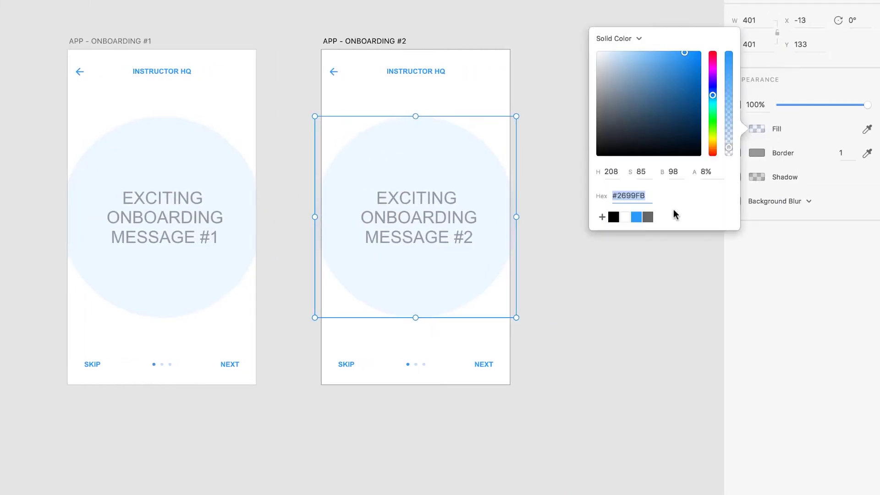
left_click(646, 217)
left_click(667, 257)
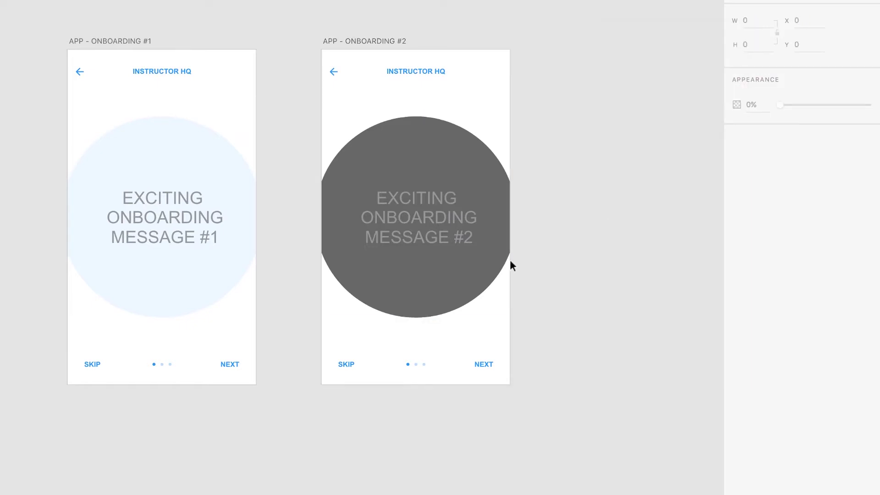
left_click(492, 190)
left_click_drag(814, 107, 786, 105)
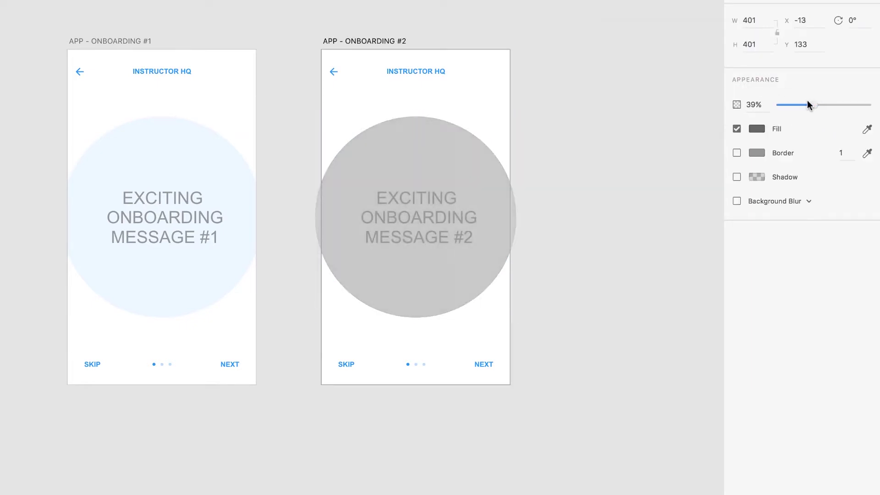
left_click(659, 205)
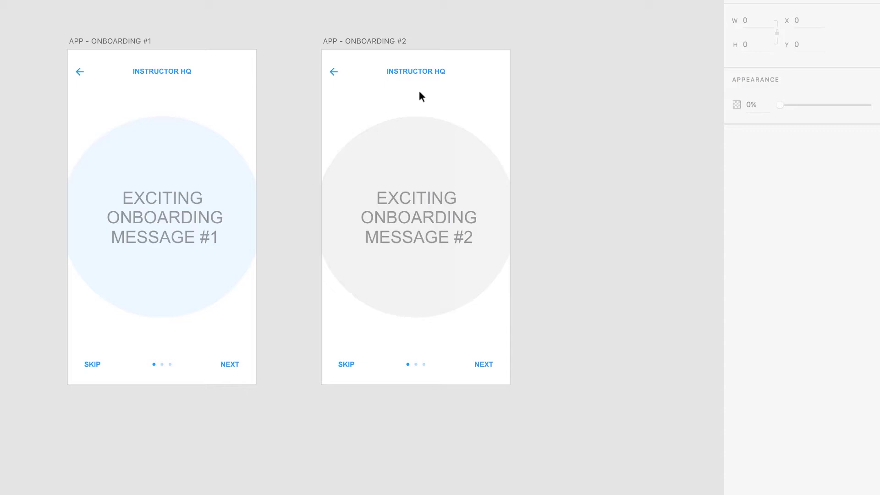
Duplicate artboard #2 beside it and rename the copy APP - ONBOARDING #3
left_click_drag(355, 39, 618, 58)
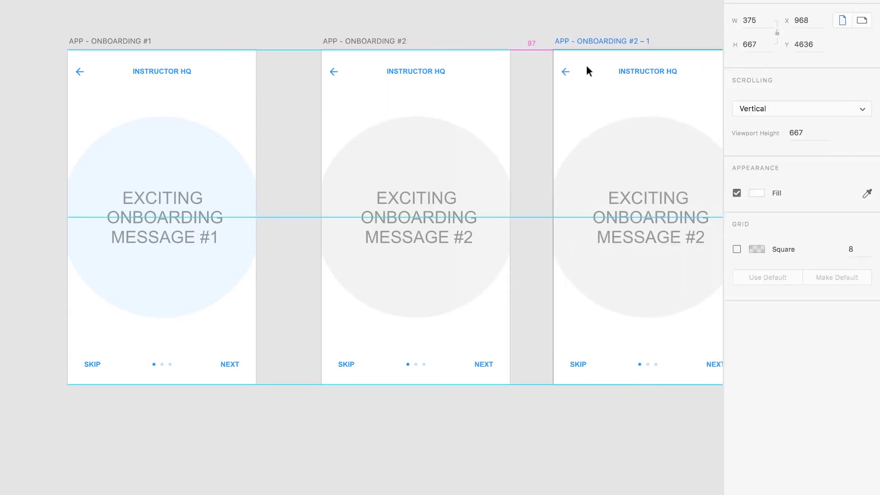
left_click_drag(618, 58, 609, 63)
scroll(597, 76, "right", 5)
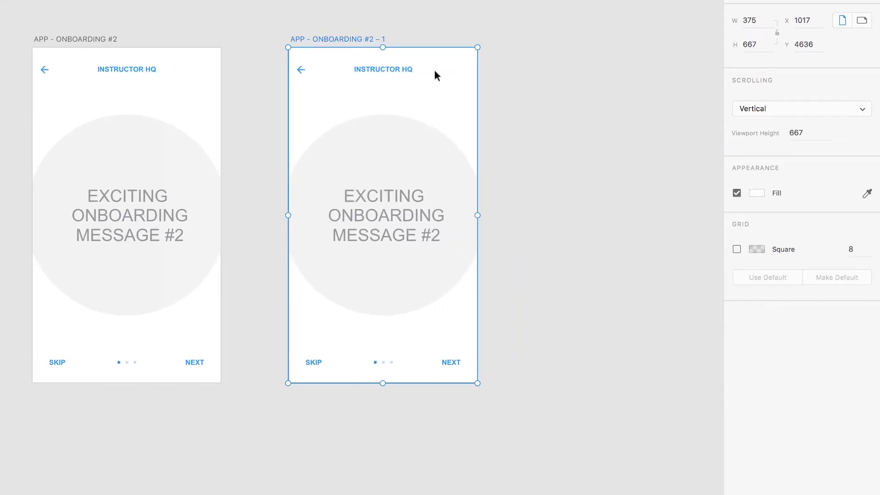
double_click(372, 39)
left_click_drag(373, 39, 412, 37)
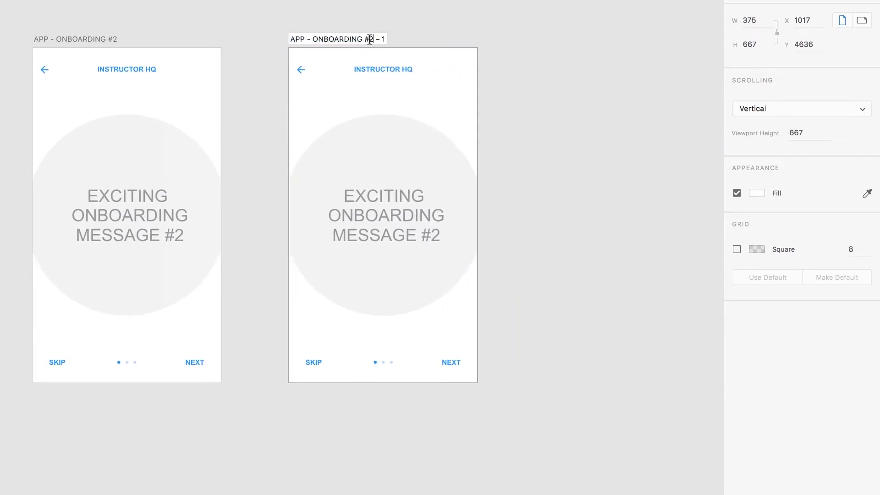
type("3")
Change the copy's message number to MESSAGE #3
double_click(423, 243)
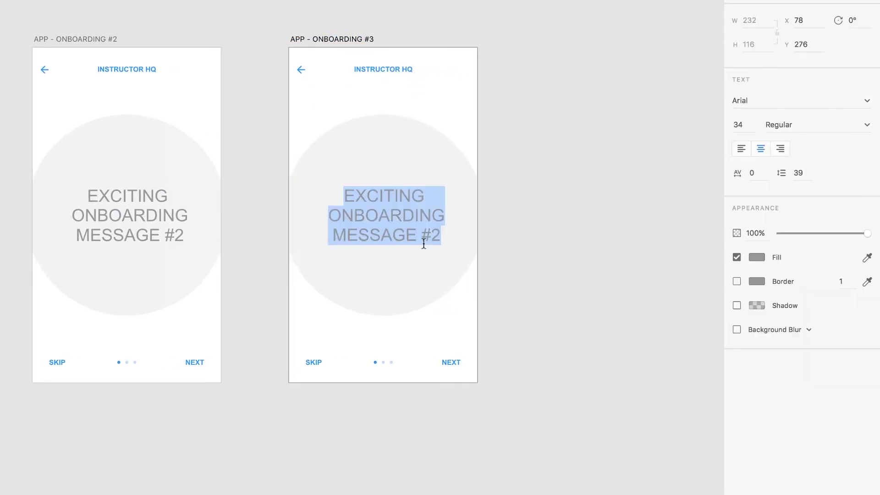
left_click(427, 239)
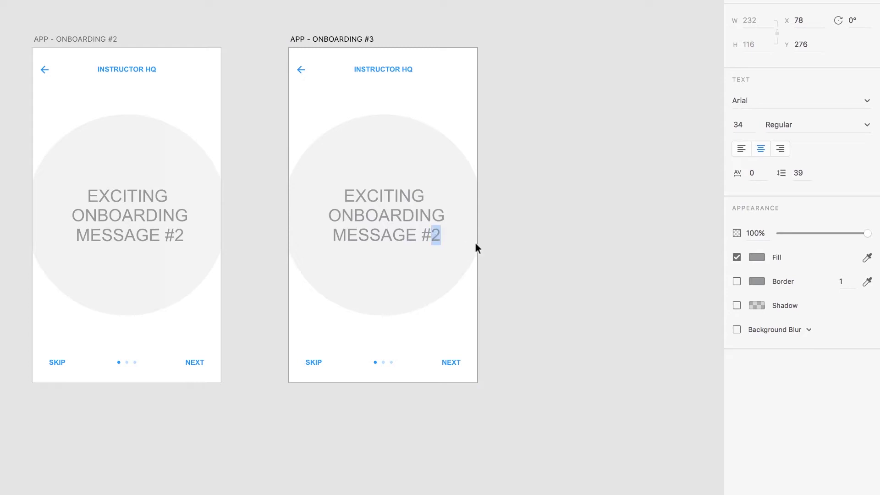
type("3")
key("Escape")
Fill the circle with the saved light blue swatch
left_click(389, 153)
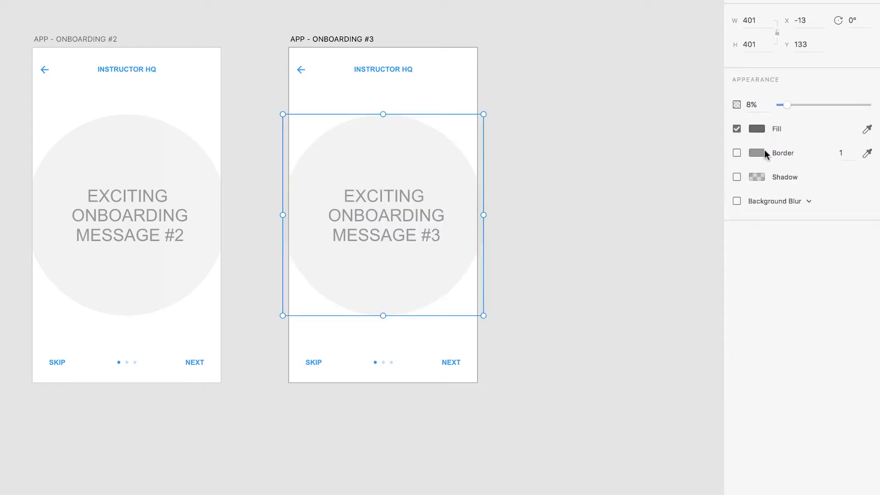
left_click(757, 129)
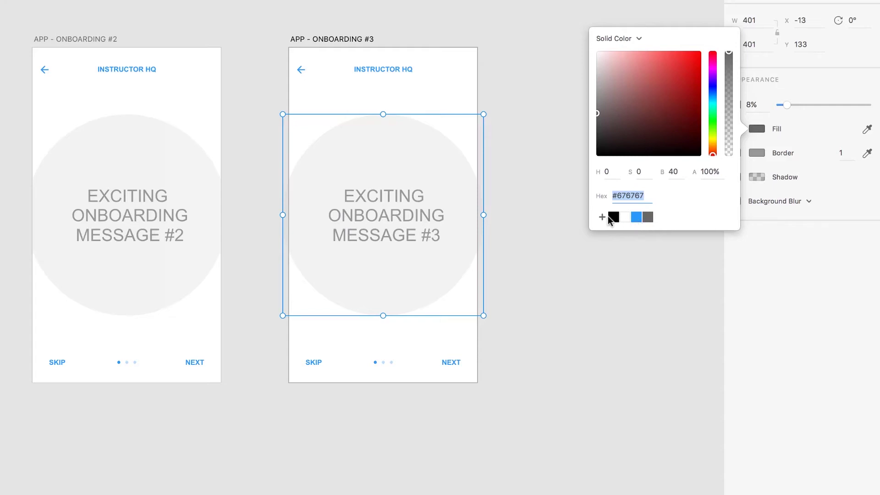
left_click(637, 219)
left_click(619, 251)
scroll(540, 309, "left", 3)
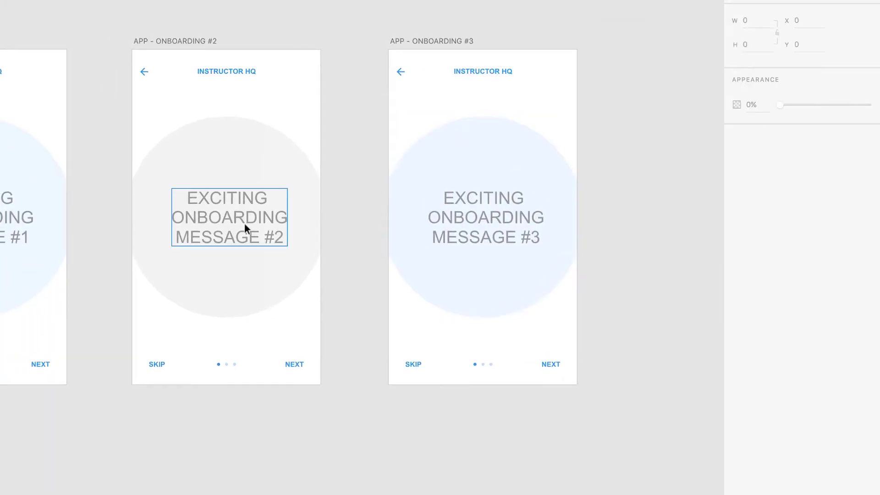
scroll(441, 262, "left", 3)
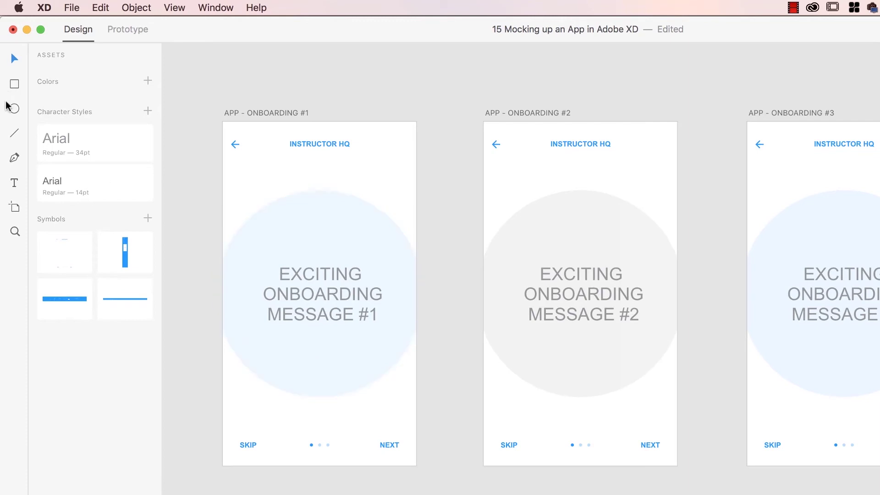
left_click(13, 85)
Zoom to board #1's NEXT label and undo a trial white fill, keeping it blue
key("v")
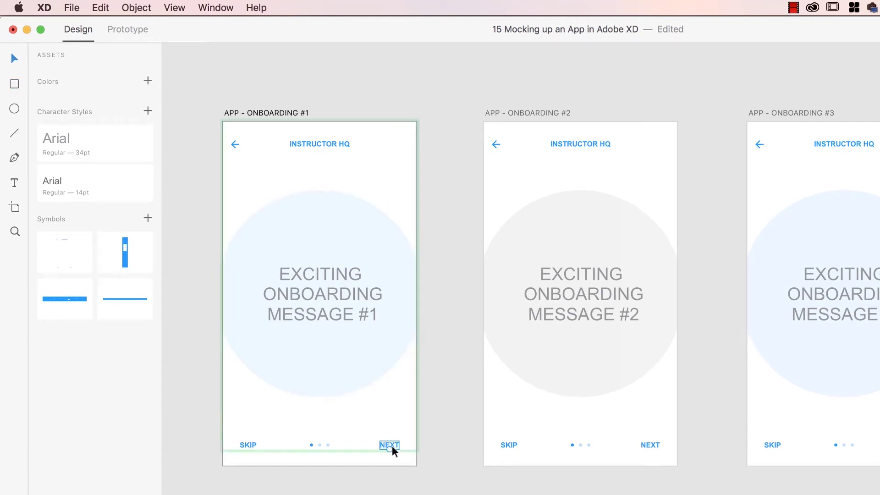
left_click(389, 446)
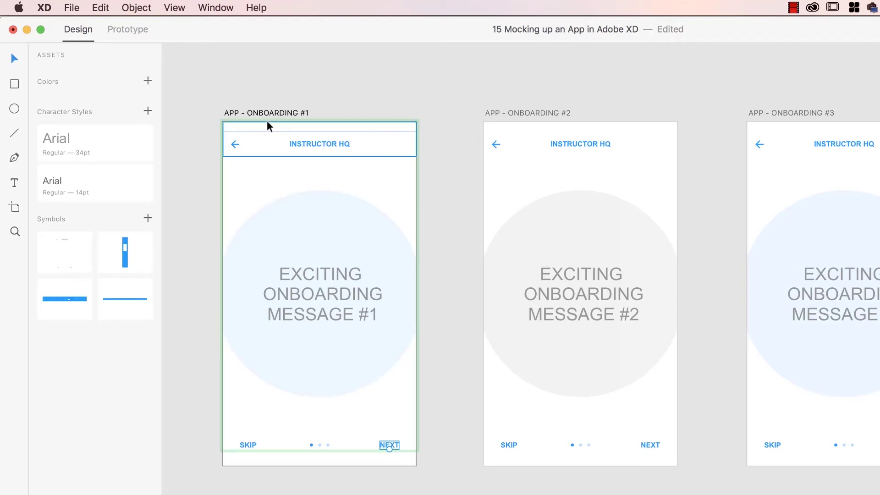
key("super+equal")
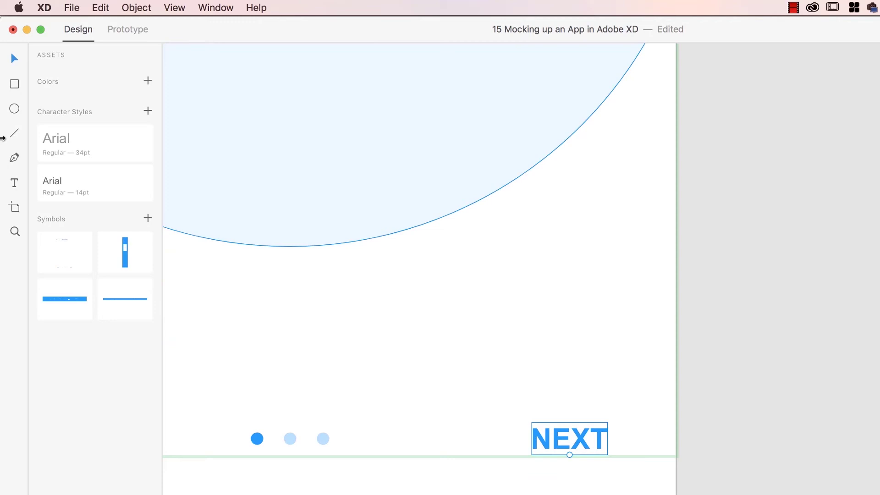
left_click(15, 84)
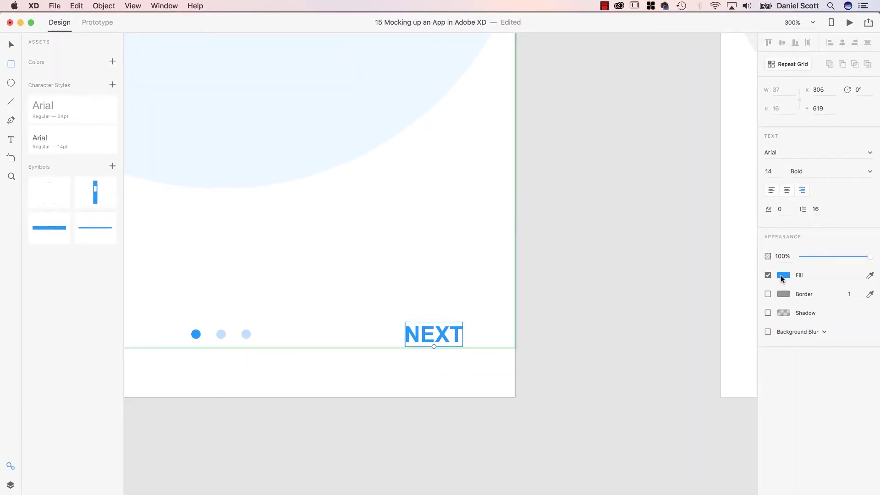
left_click(782, 278)
left_click_drag(695, 243, 623, 186)
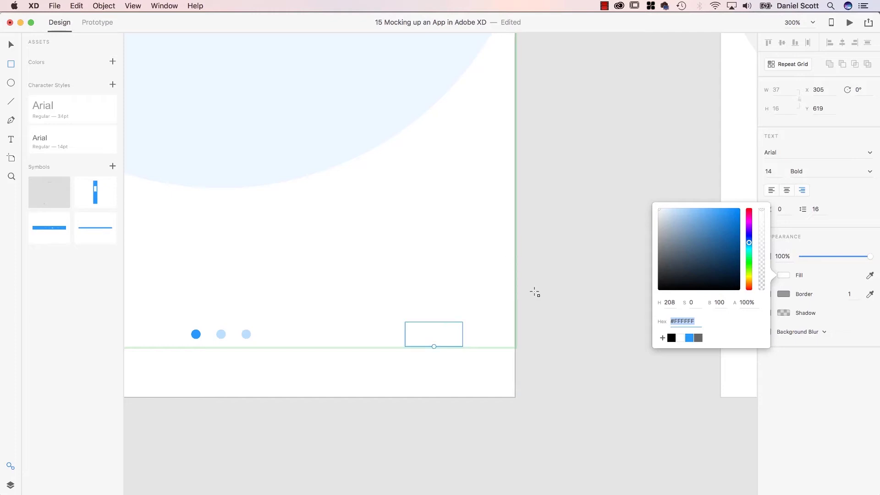
key("super+z")
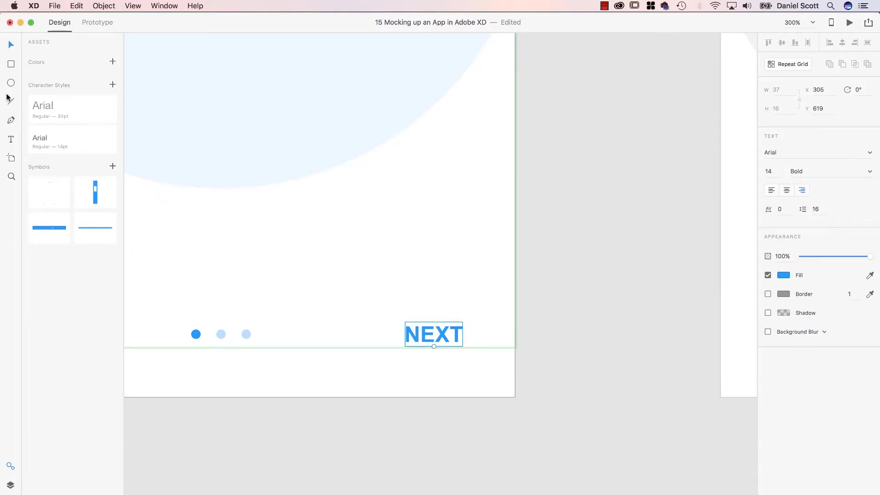
Draw a borderless rectangle around board #1's NEXT label and copy it
left_click(11, 63)
mouse_move(380, 303)
left_mouse_down()
mouse_move(500, 393)
mouse_move(492, 366)
left_mouse_up()
key("super+z")
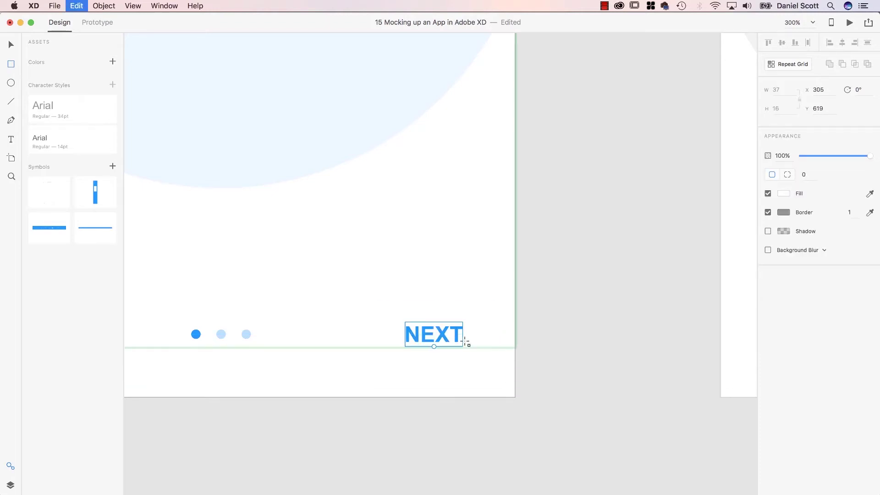
left_click_drag(373, 298, 497, 366)
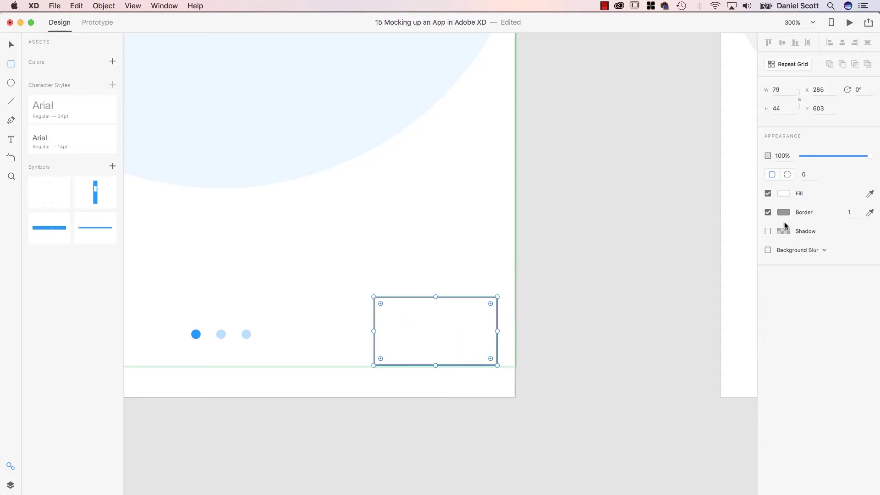
left_click(768, 213)
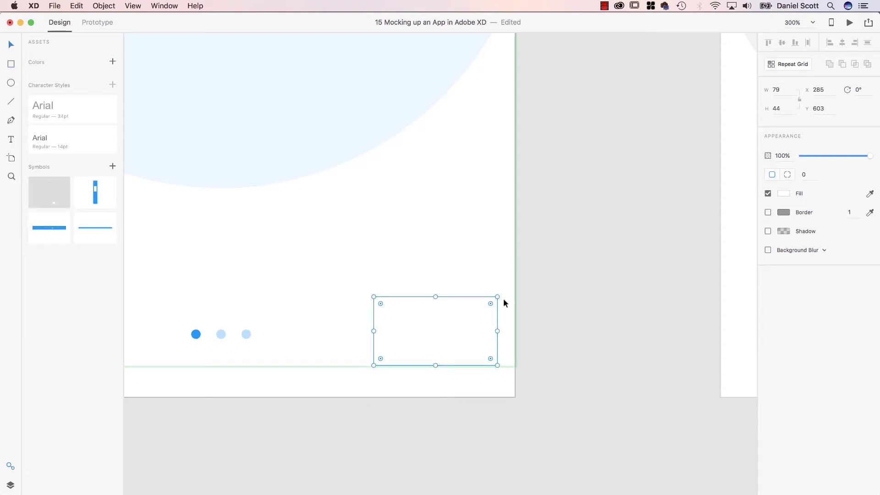
key("super+c")
Send the rectangle behind the NEXT text and nudge it up to Y 608
right_click(470, 307)
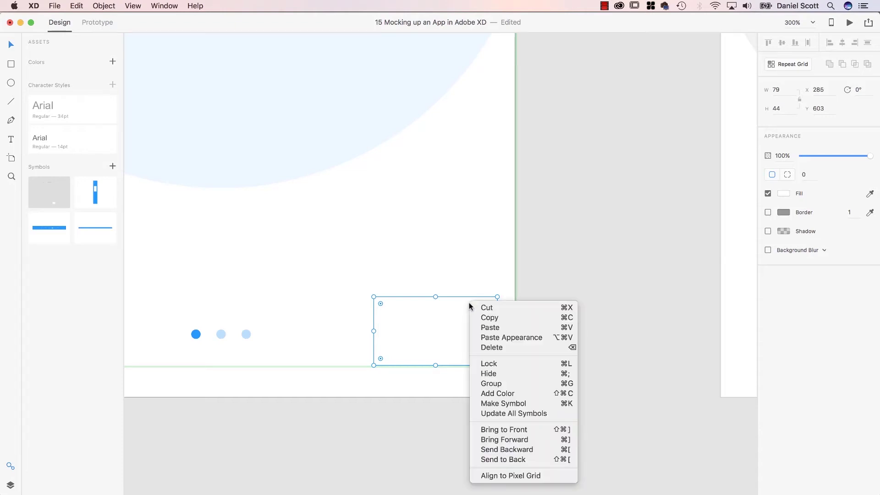
left_click(624, 309)
right_click(458, 333)
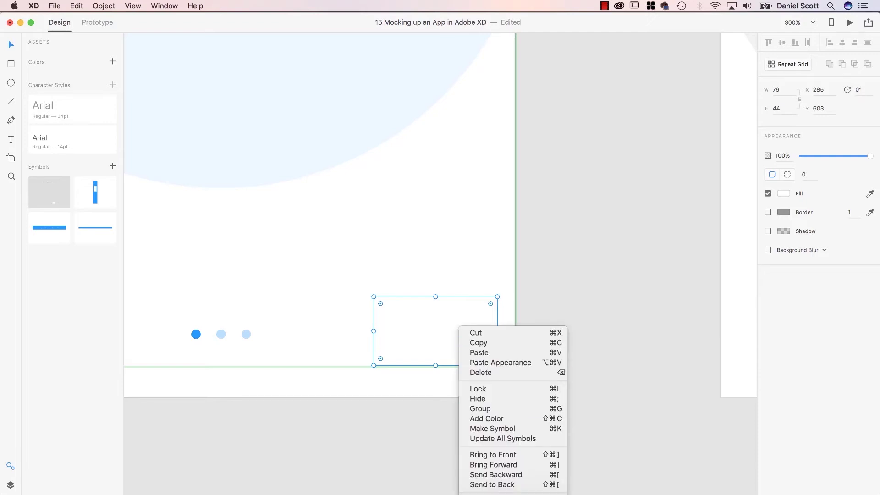
left_click(518, 484)
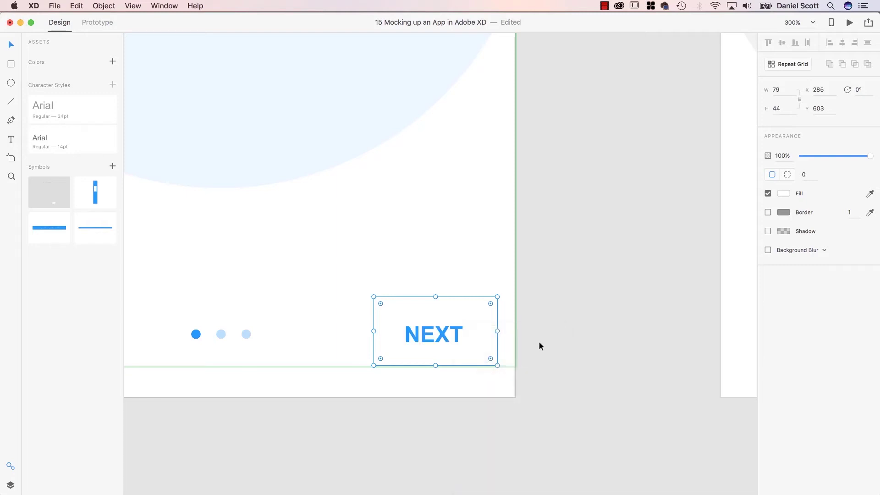
key("Left")
key("Left")
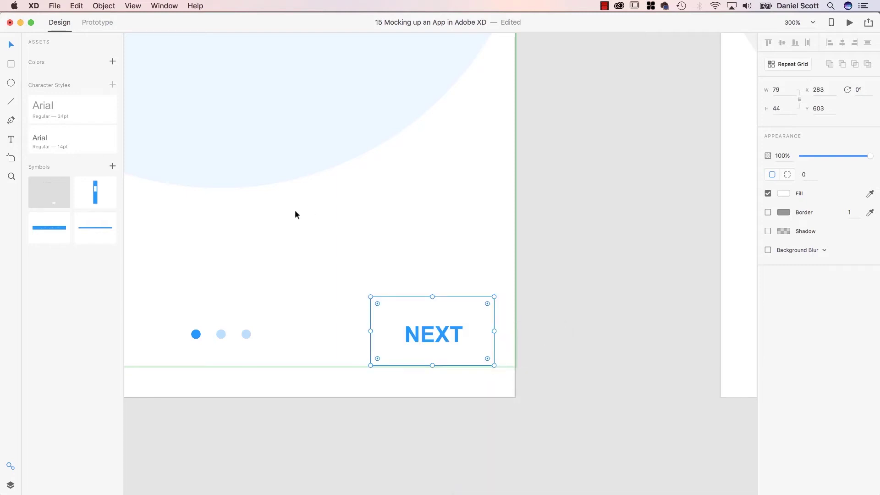
key("shift+Down")
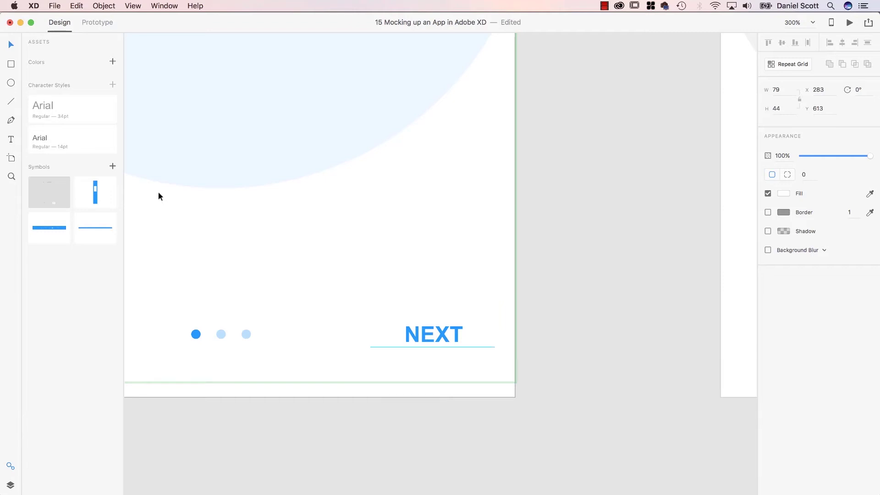
left_click_drag(381, 352, 380, 344)
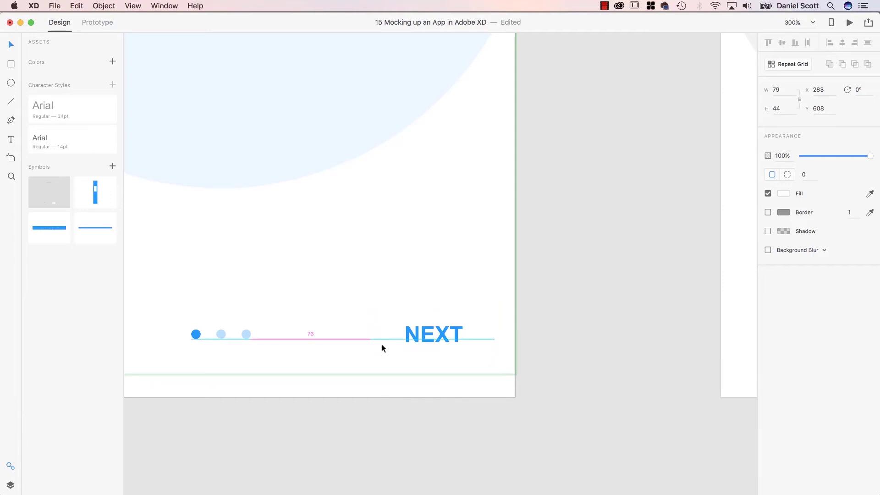
scroll(469, 351, "right", 10)
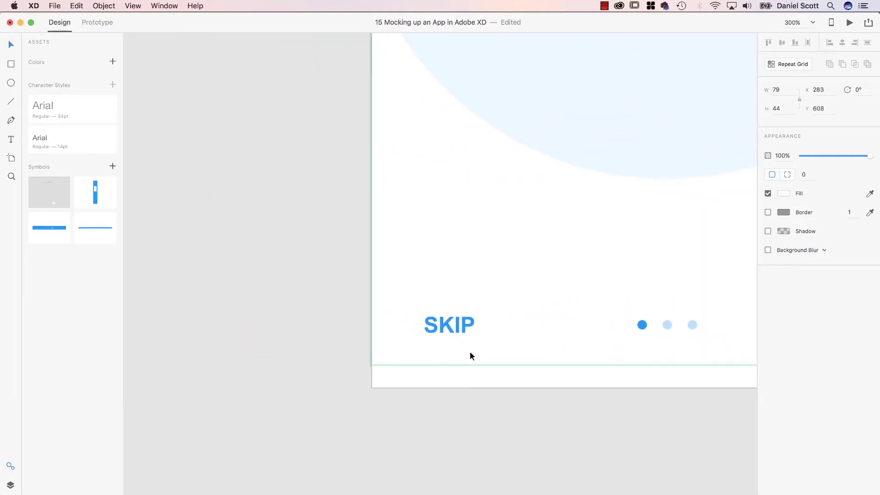
scroll(443, 341, "right", 2)
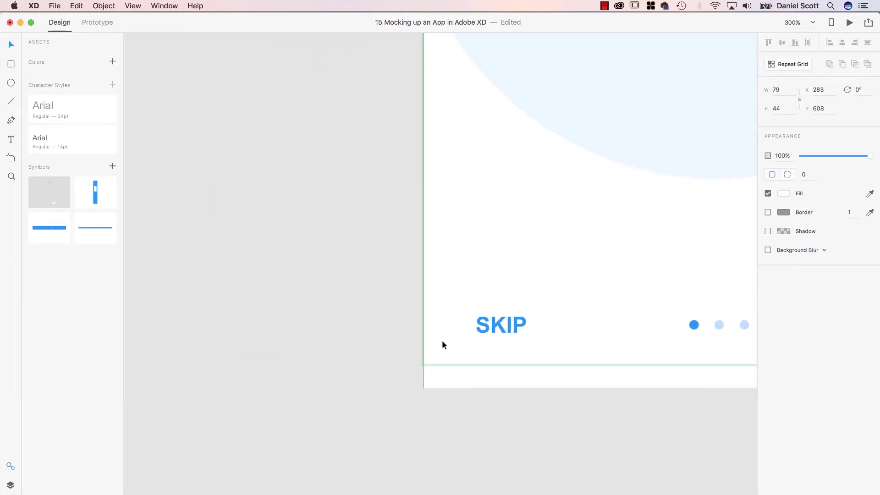
Paste the white rectangle over board #1's SKIP label and send it backward
left_click(511, 329)
left_click(517, 331)
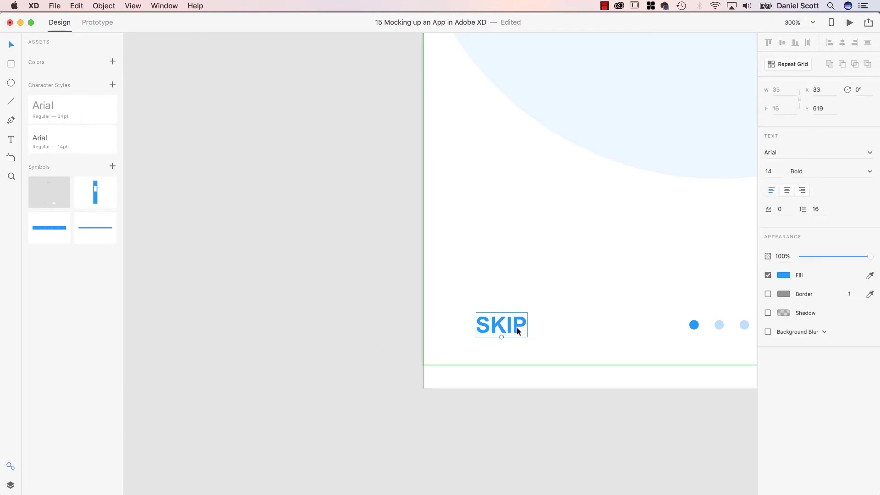
key("super+v")
mouse_move(614, 226)
left_mouse_down()
mouse_move(524, 346)
mouse_move(526, 337)
left_mouse_up()
key("super+shift+bracketleft")
scroll(525, 337, "up", 10)
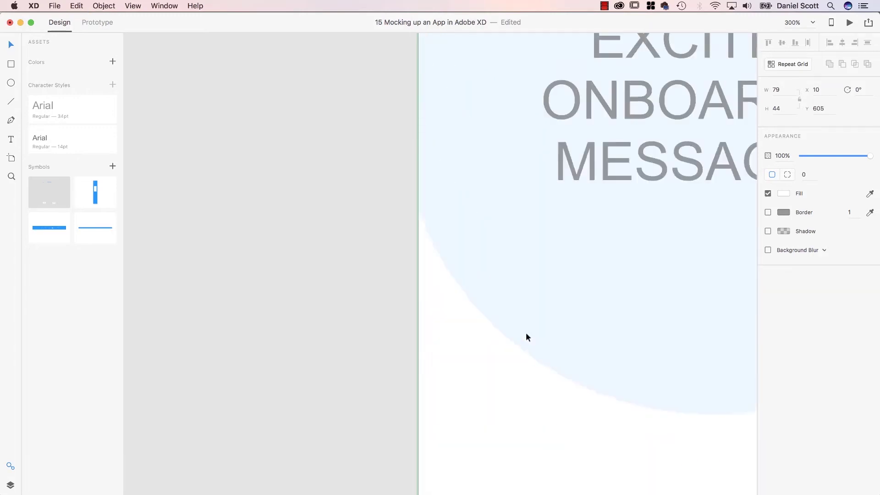
scroll(525, 337, "up", 10)
scroll(526, 336, "up", 2)
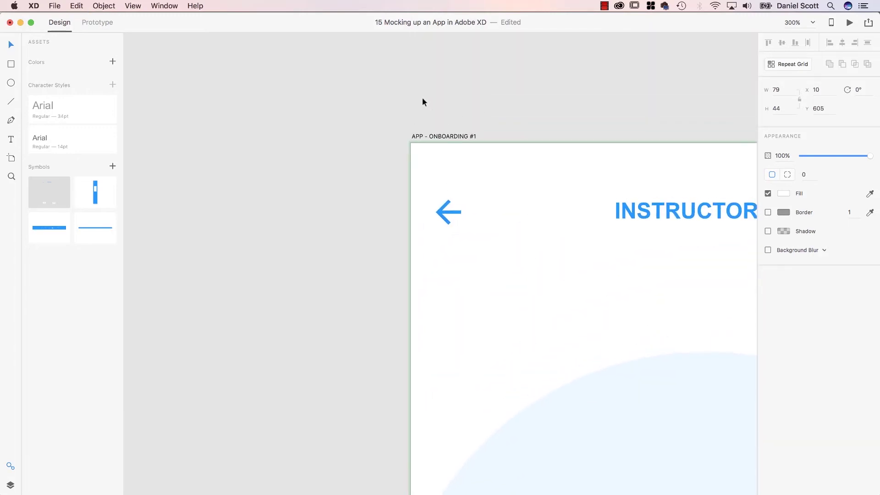
Put a white rectangle behind board #1's back arrow and narrow it to 55 wide
left_click(445, 211)
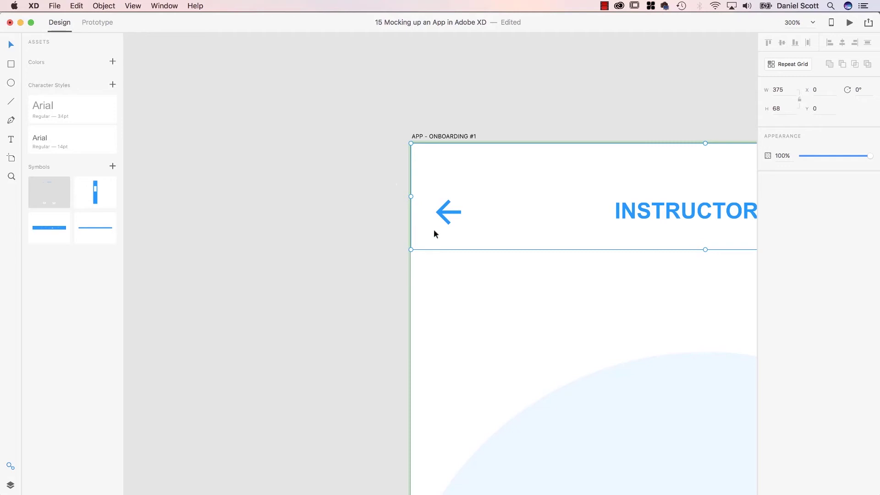
left_click(557, 297)
left_click_drag(557, 298, 471, 204)
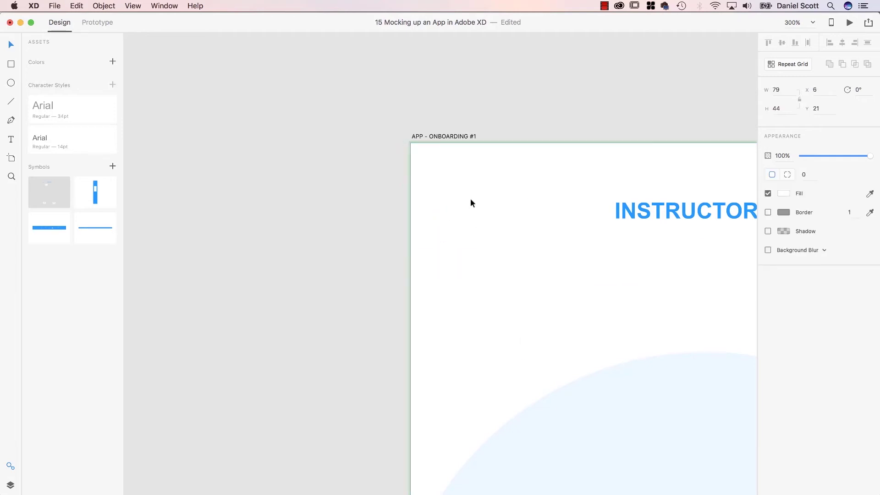
key("super+shift+bracketleft")
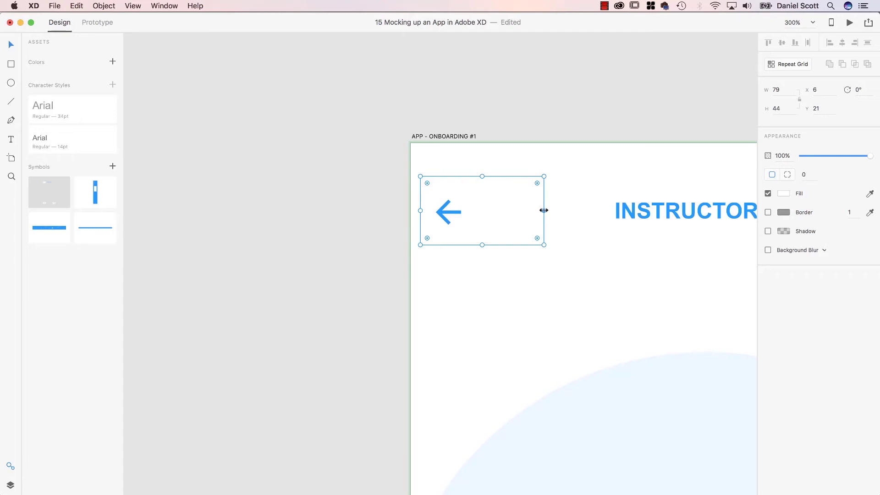
left_click_drag(543, 210, 480, 208)
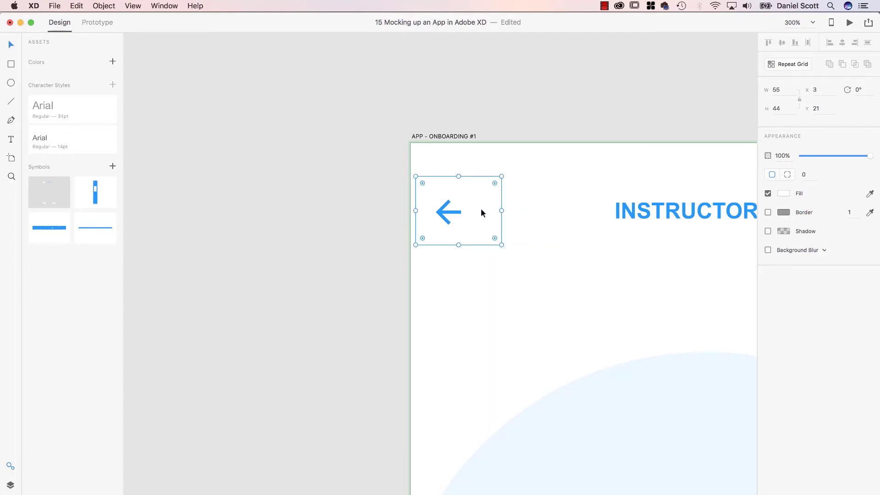
scroll(524, 208, "right", 10)
scroll(525, 208, "left", 2)
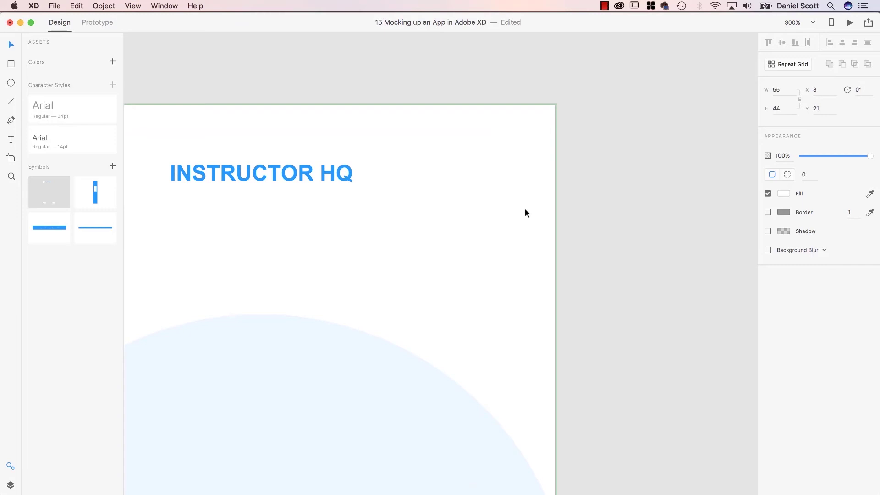
scroll(524, 209, "left", 5)
scroll(533, 209, "left", 3)
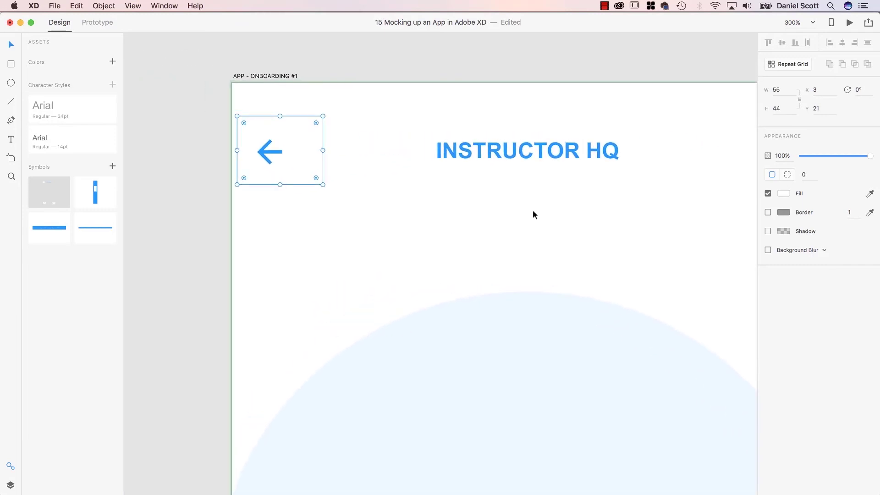
left_click(198, 255)
Apply Update All Symbols to the header symbol after undoing an accidental artboard move
left_click(514, 110)
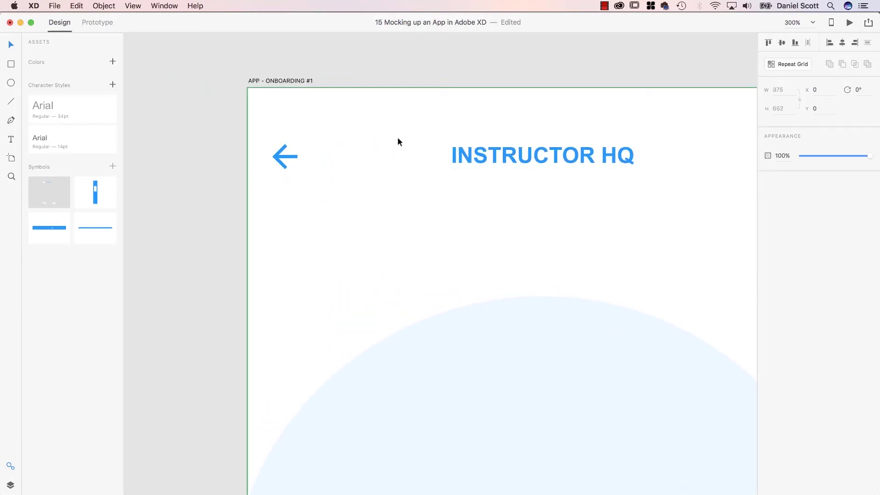
left_click_drag(472, 164, 404, 227)
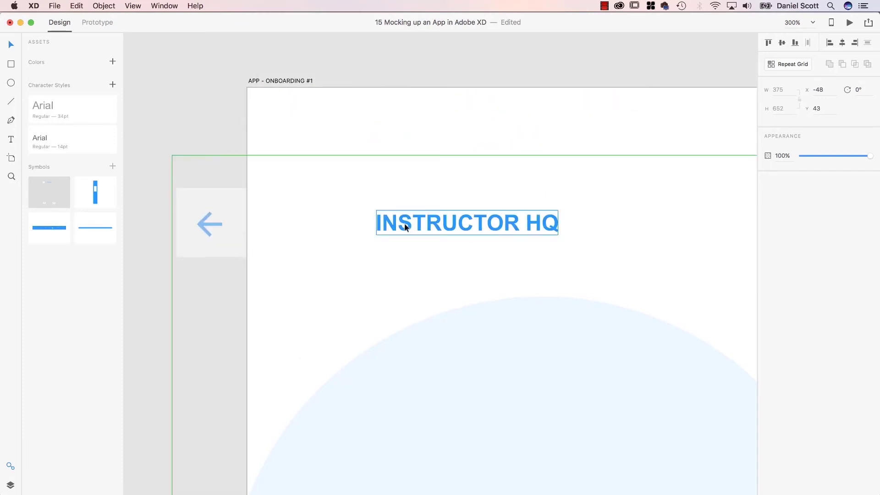
key("super+z")
right_click(507, 158)
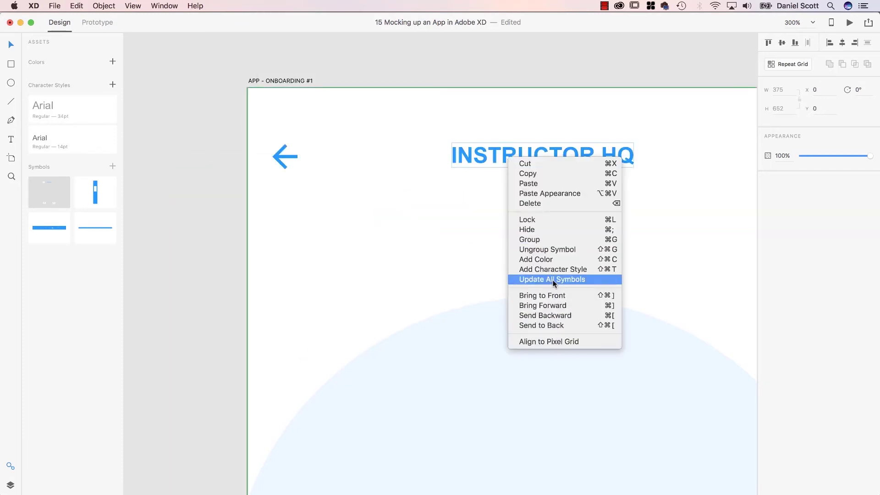
left_click(553, 283)
scroll(636, 247, "right", 10)
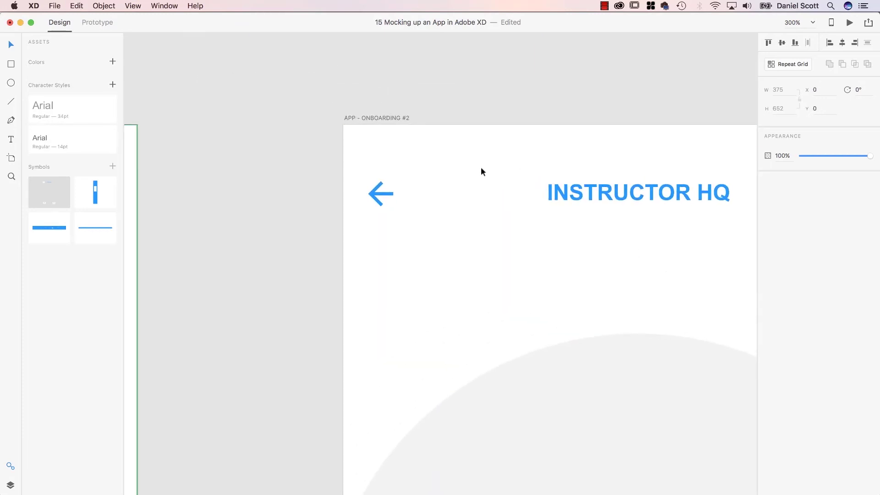
Check board #2's updated arrow group and zoom to 100% to see all boards
left_click(396, 186)
left_click(235, 204)
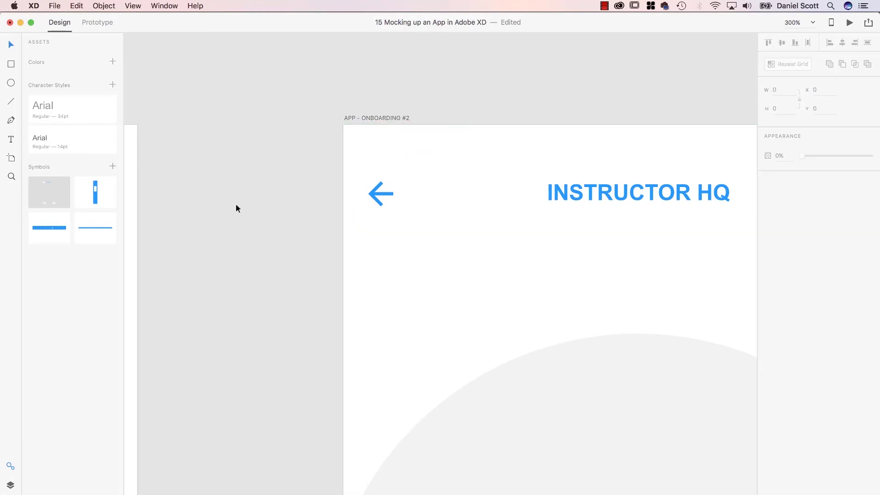
key("super+1")
scroll(255, 214, "down", 5)
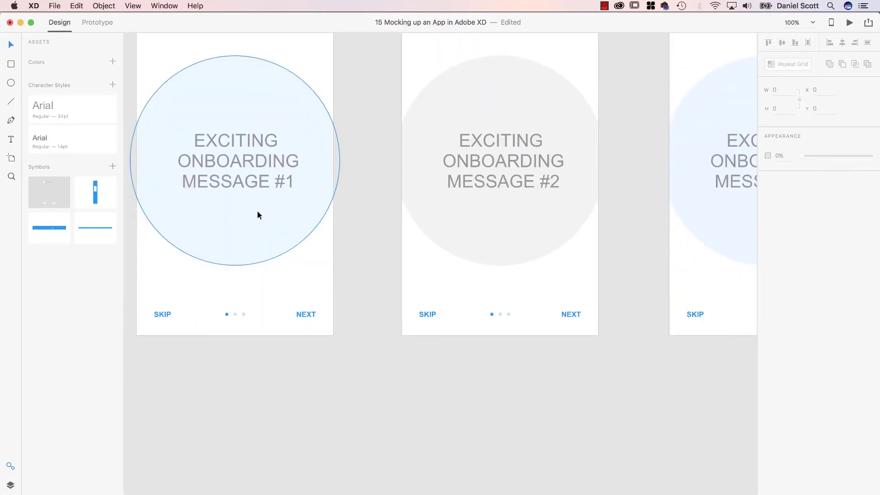
scroll(258, 210, "up", 3)
scroll(257, 211, "right", 2)
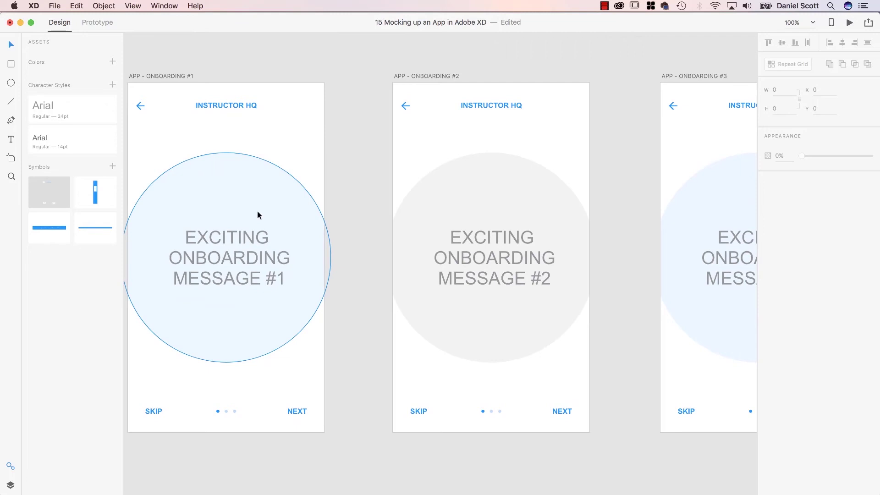
scroll(257, 210, "left", 3)
In Prototype mode, link board #1's NEXT to ONBOARDING #2 with Slide Left
left_click(93, 24)
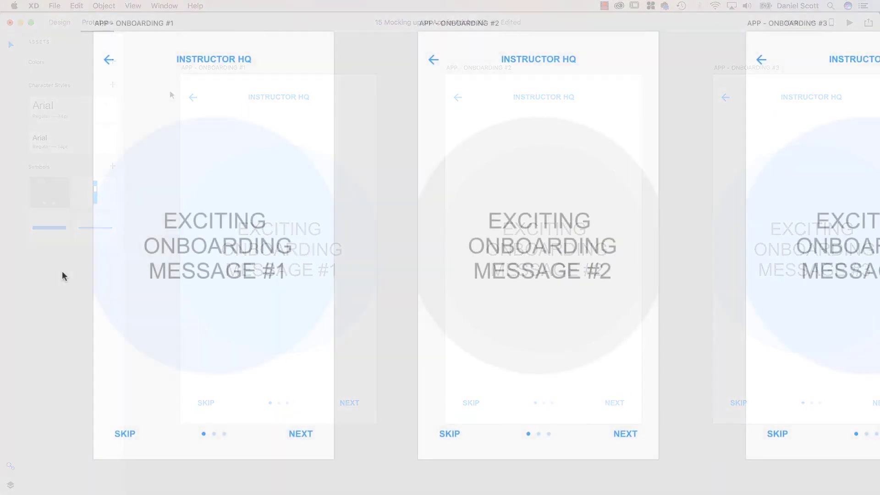
double_click(317, 433)
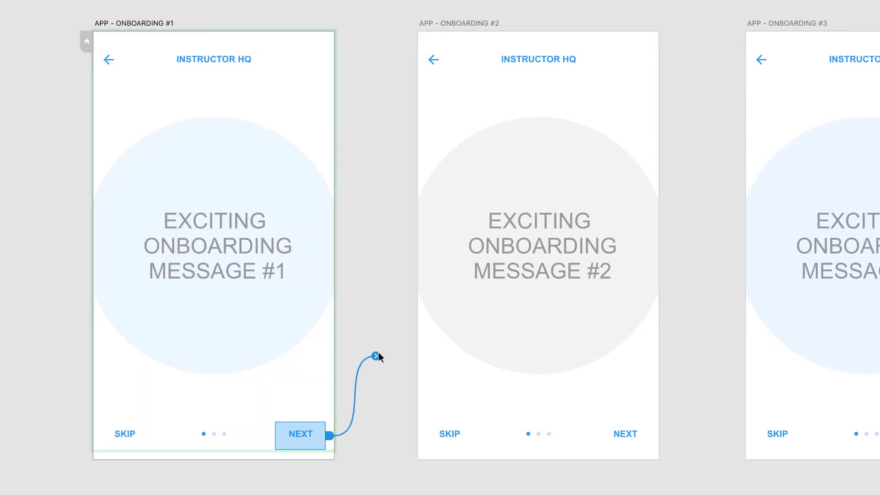
left_click_drag(329, 435, 418, 344)
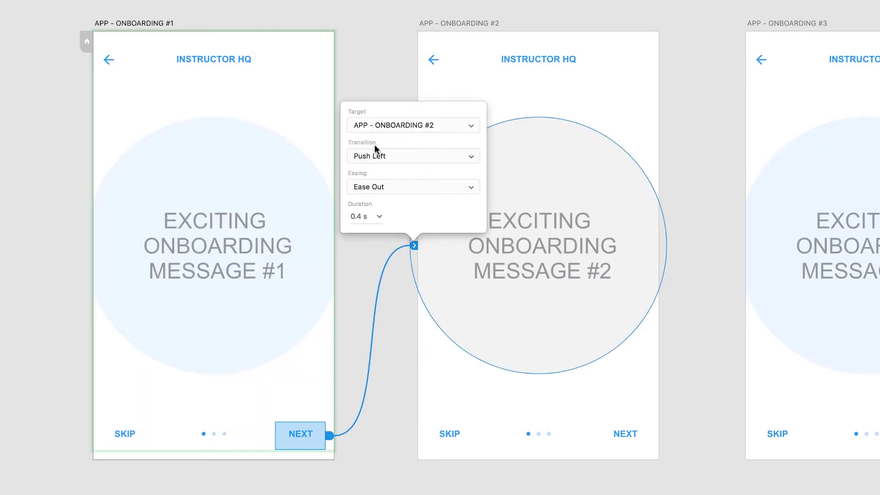
left_click(392, 153)
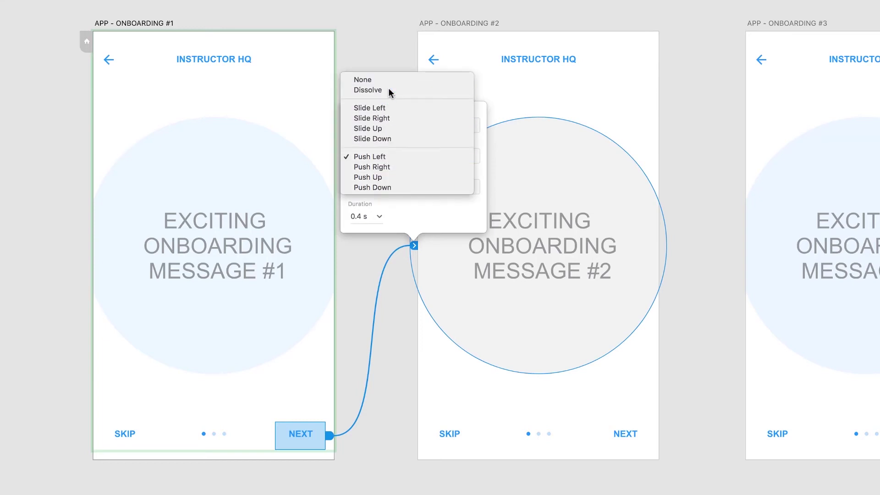
left_click(389, 90)
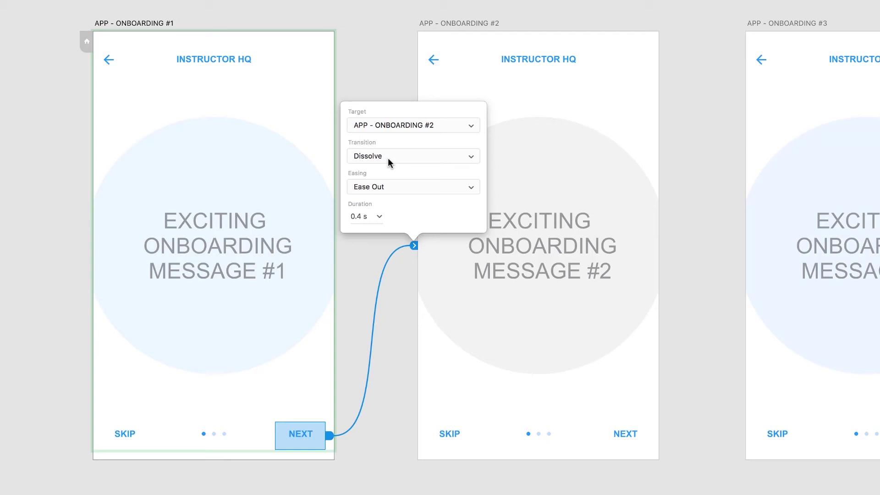
left_click(387, 163)
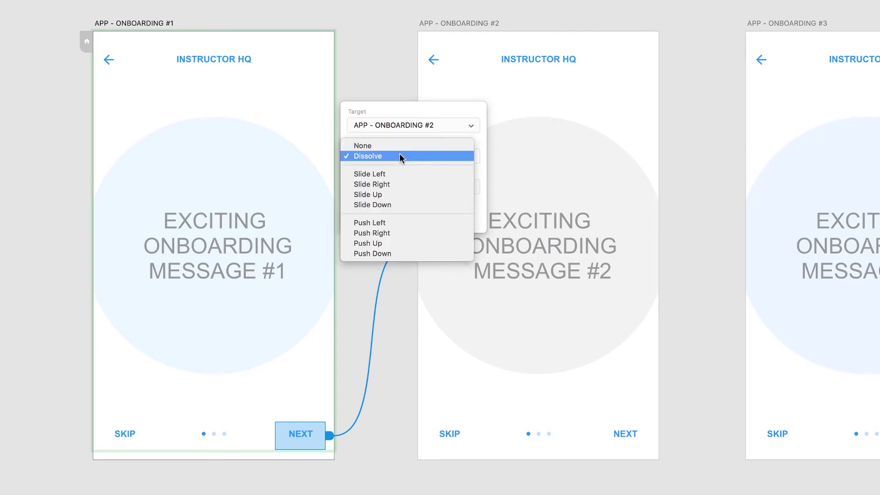
left_click(393, 172)
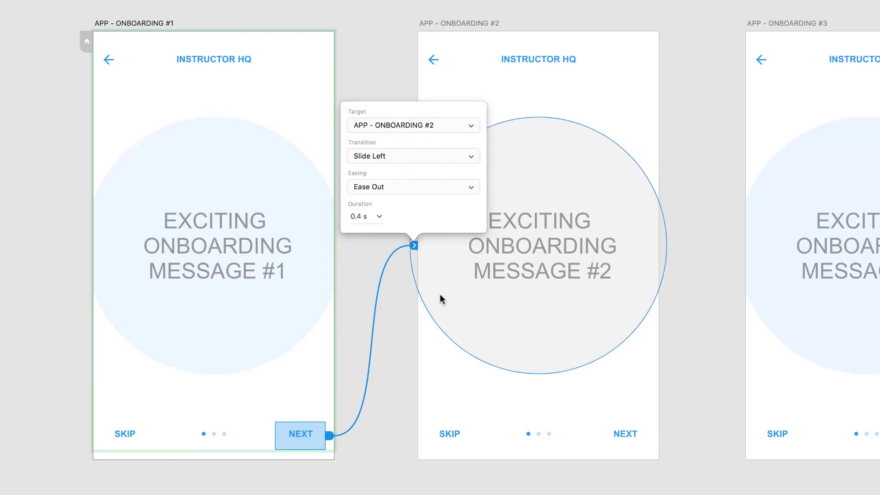
Link board #2's NEXT to ONBOARDING #3 with a Push Left transition
left_click(642, 434)
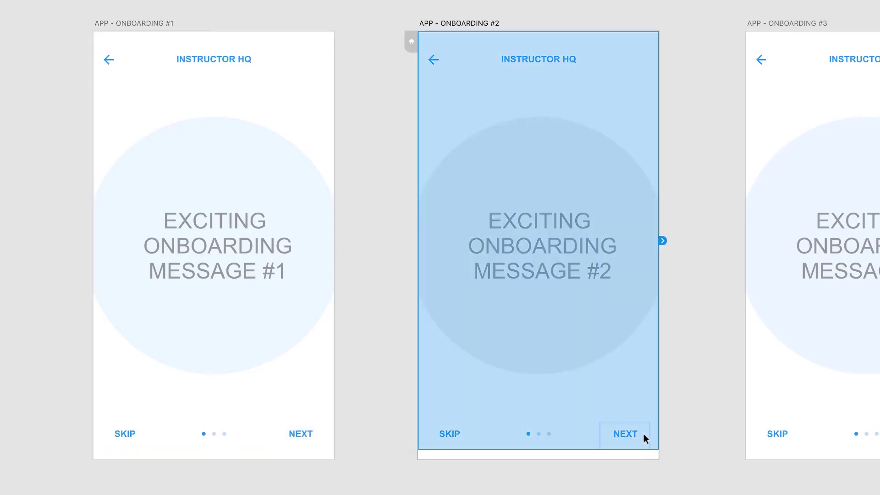
left_click(645, 436)
left_click_drag(653, 435, 745, 292)
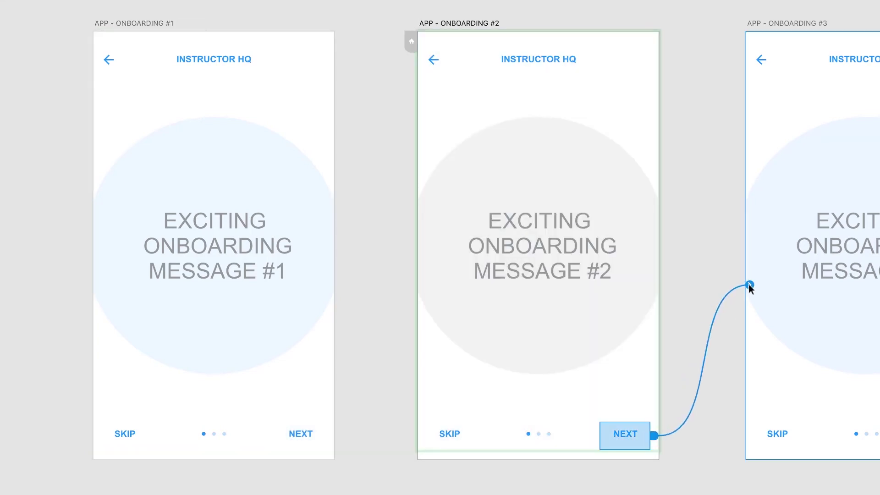
left_click(728, 156)
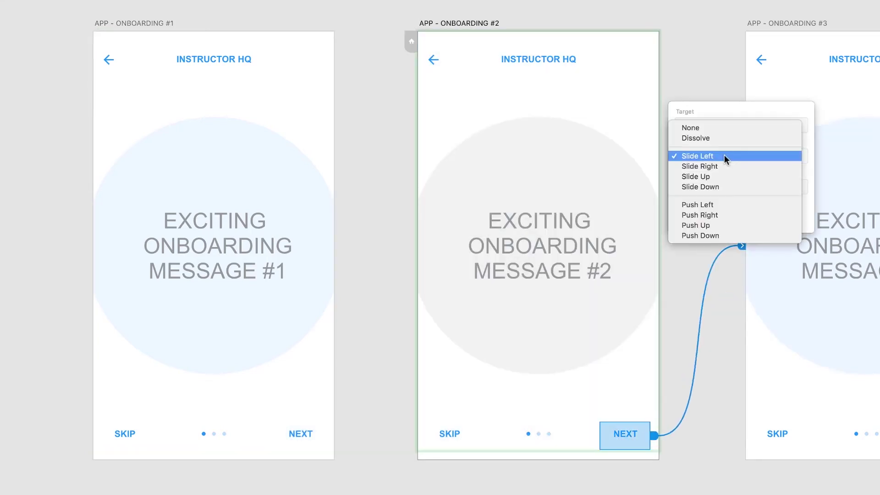
left_click(712, 205)
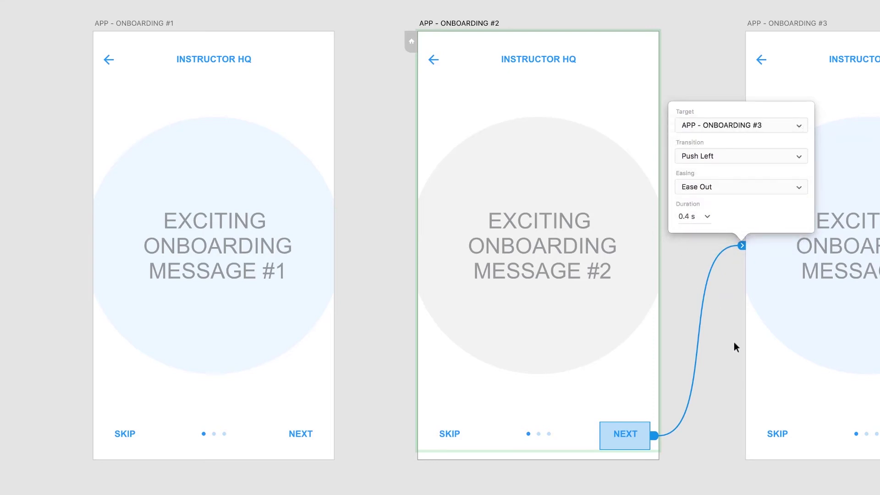
left_click(364, 377)
scroll(411, 386, "right", 10)
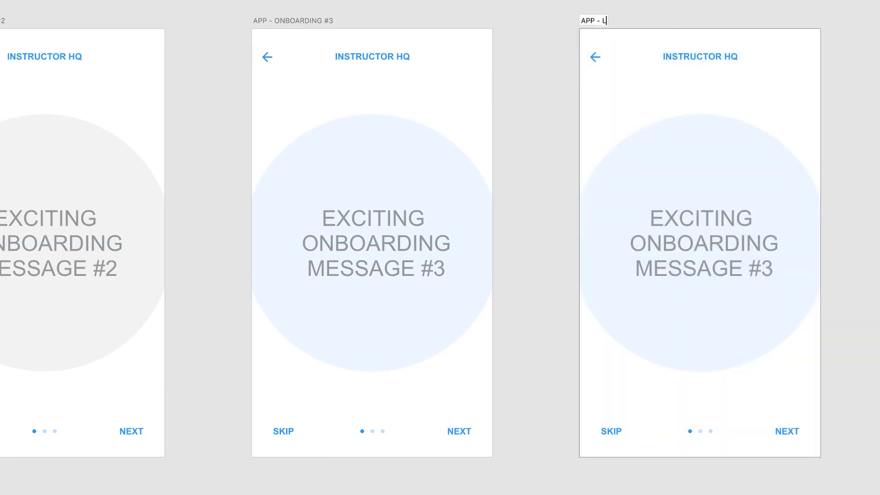
type("OGIN")
Name the copied artboard 'APP - LOGIN' and delete everything inside it
key("Return")
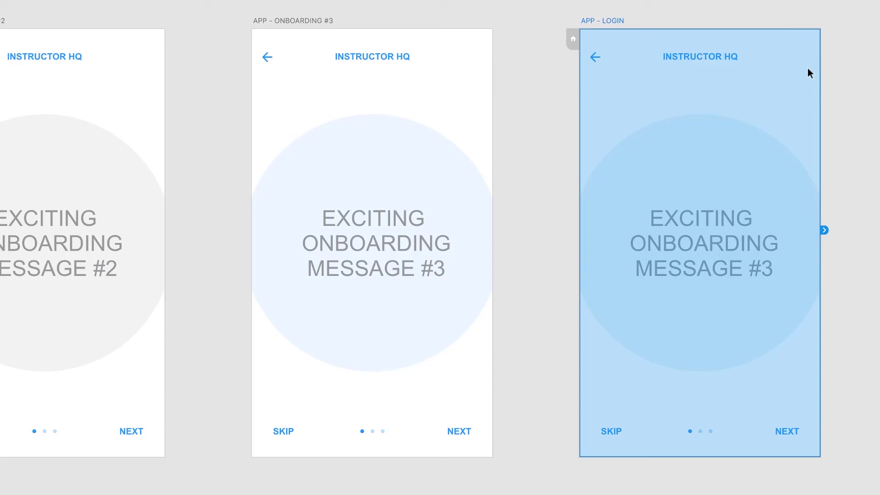
left_click(840, 165)
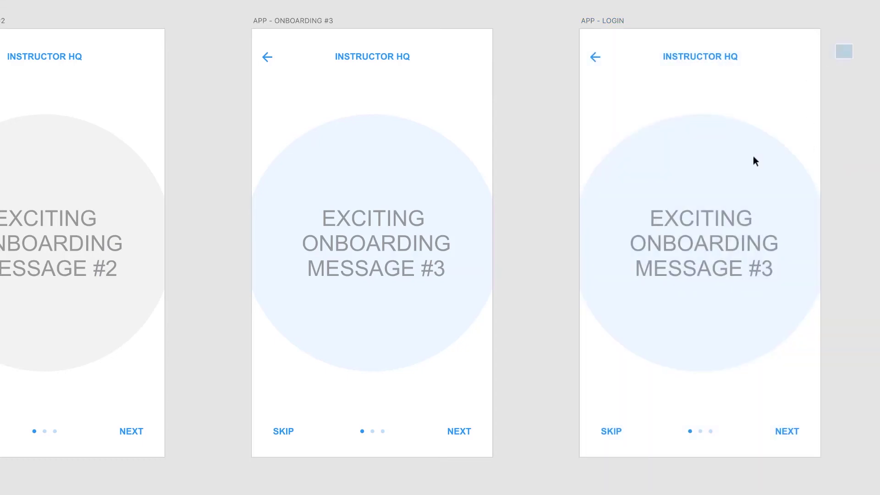
left_click_drag(852, 44, 573, 429)
key("Delete")
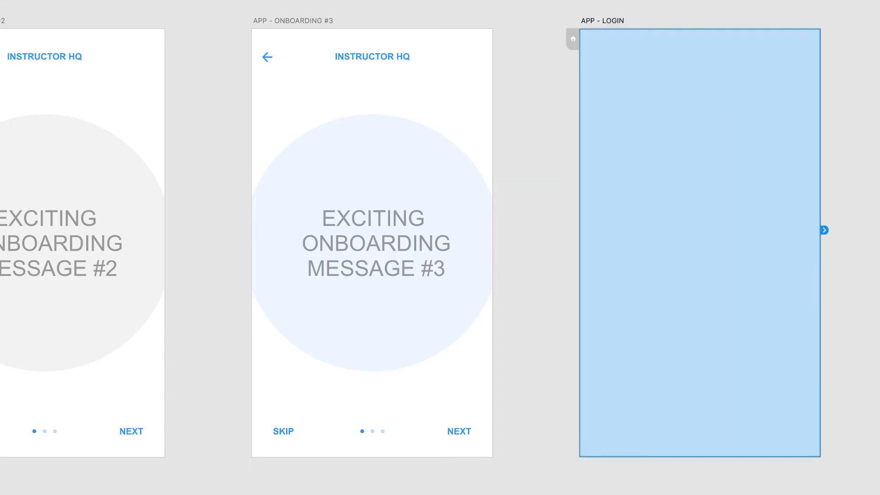
Link board #3's NEXT and SKIP, and board #2's SKIP, to APP - LOGIN
left_click(459, 440)
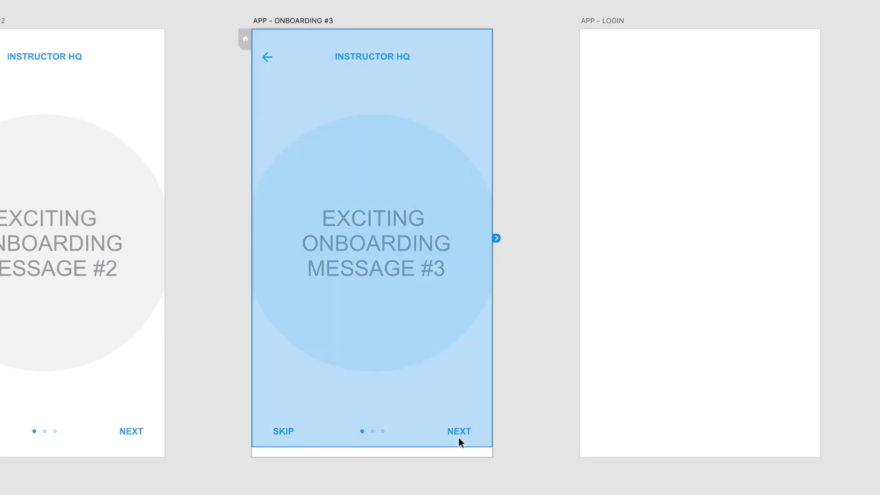
left_click(475, 430)
left_click_drag(488, 432, 579, 311)
scroll(453, 416, "left", 5)
scroll(453, 416, "down", 2)
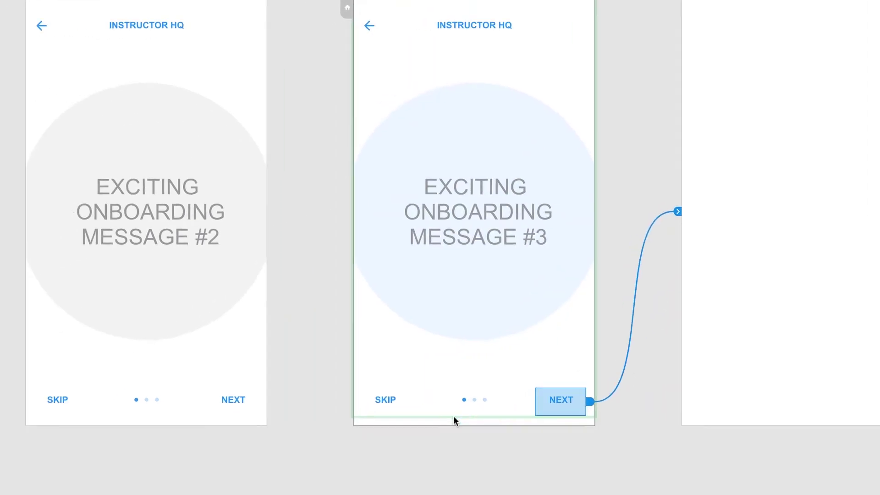
left_click(451, 377)
left_click_drag(462, 386, 724, 248)
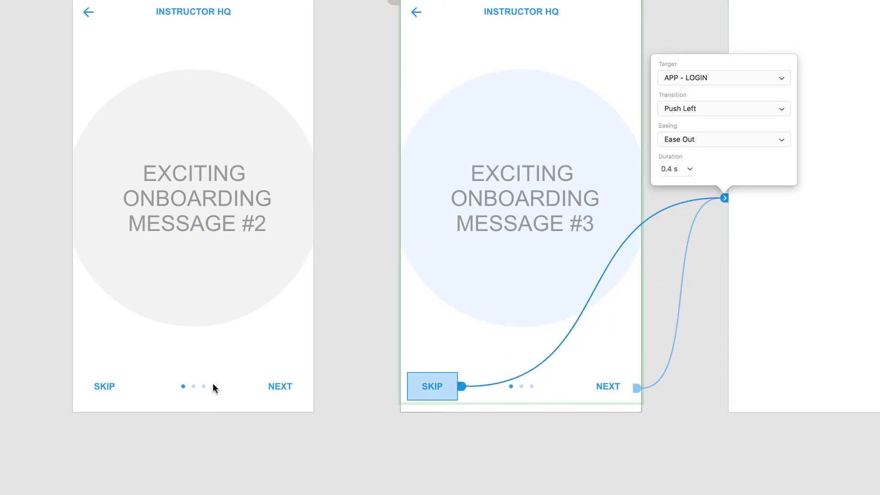
left_click(127, 391)
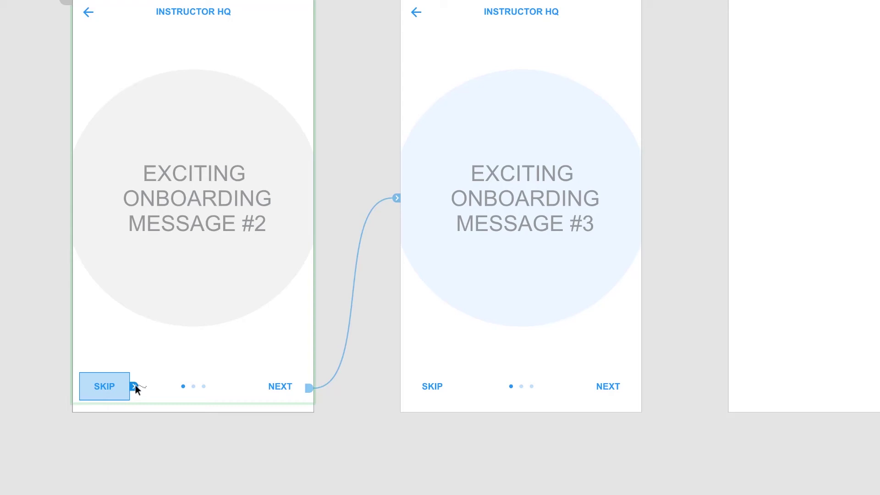
left_click_drag(135, 385, 710, 59)
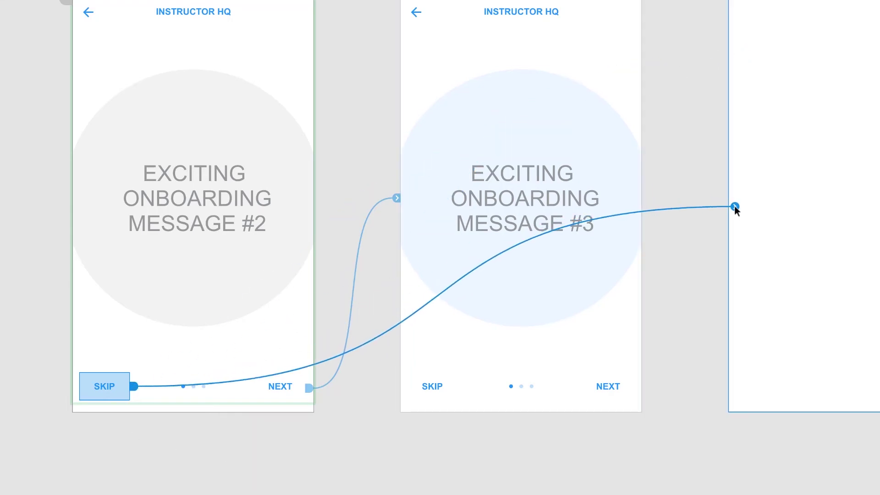
left_click_drag(134, 386, 734, 206)
scroll(494, 377, "left", 5)
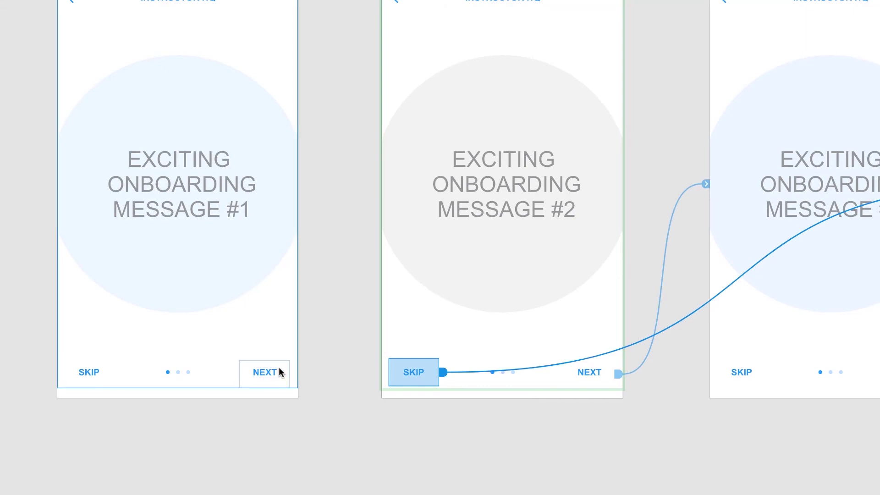
Set board #1's SKIP target to APP - LOGIN from the Target list
left_click(110, 373)
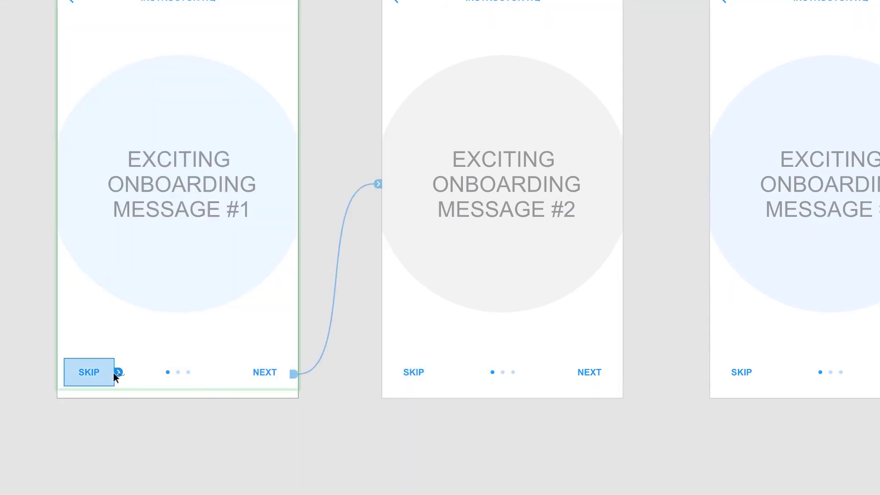
mouse_move(118, 371)
left_mouse_down()
mouse_move(275, 284)
mouse_move(680, 214)
mouse_move(127, 370)
left_mouse_up()
left_click(128, 370)
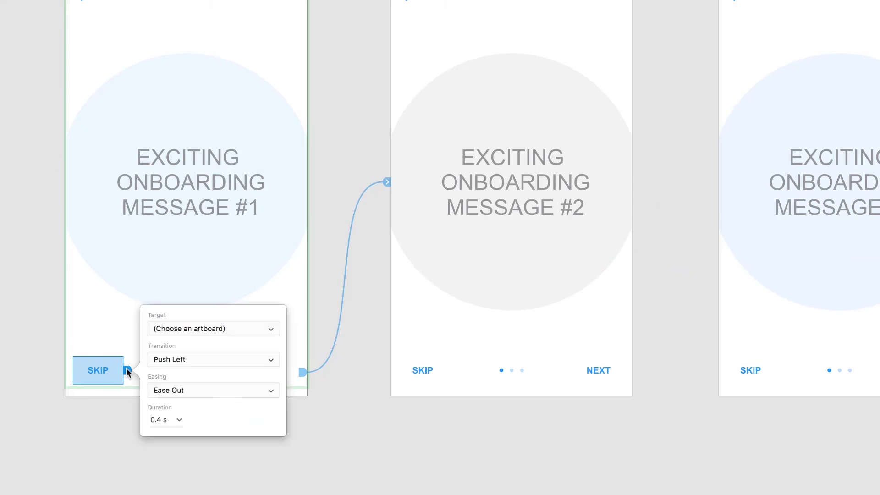
left_click(191, 330)
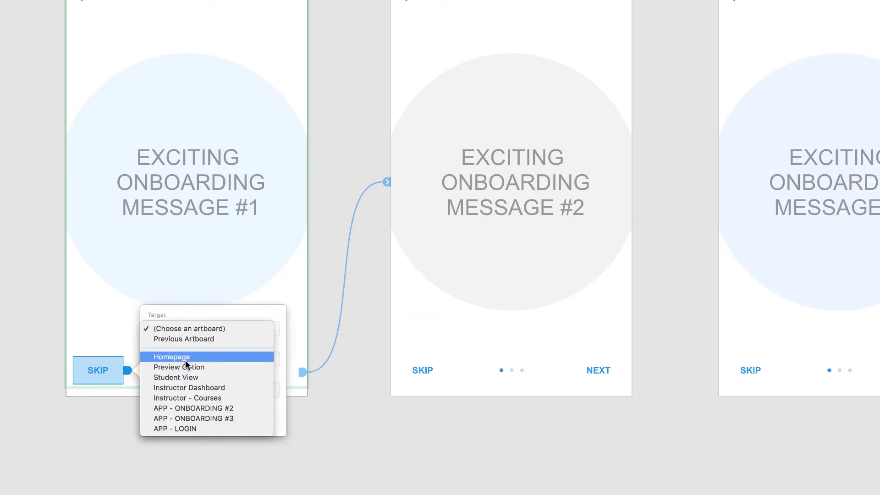
left_click(183, 430)
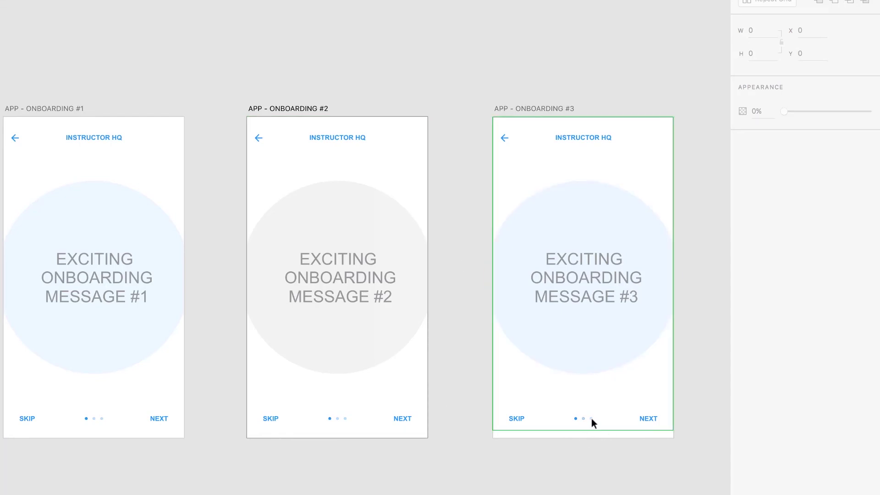
scroll(431, 307, "left", 2)
scroll(430, 307, "left", 2)
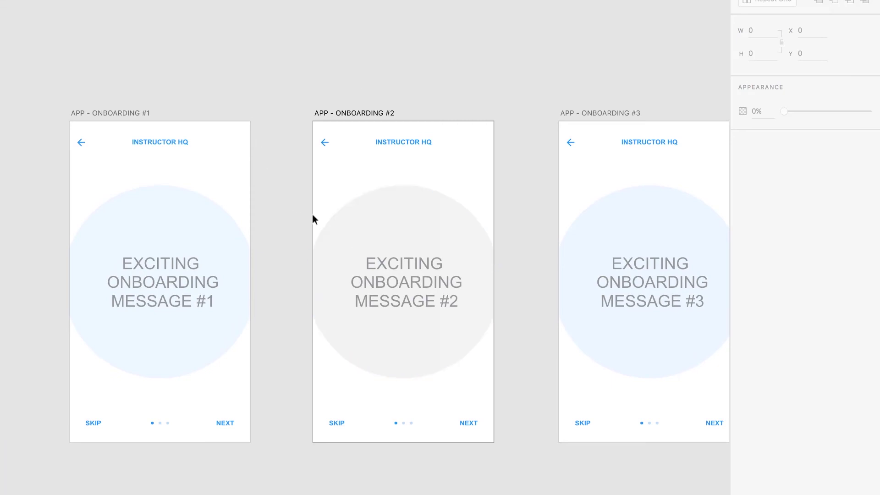
Link board #2's back arrow to APP - ONBOARDING #1 in Prototype mode
left_click(325, 144)
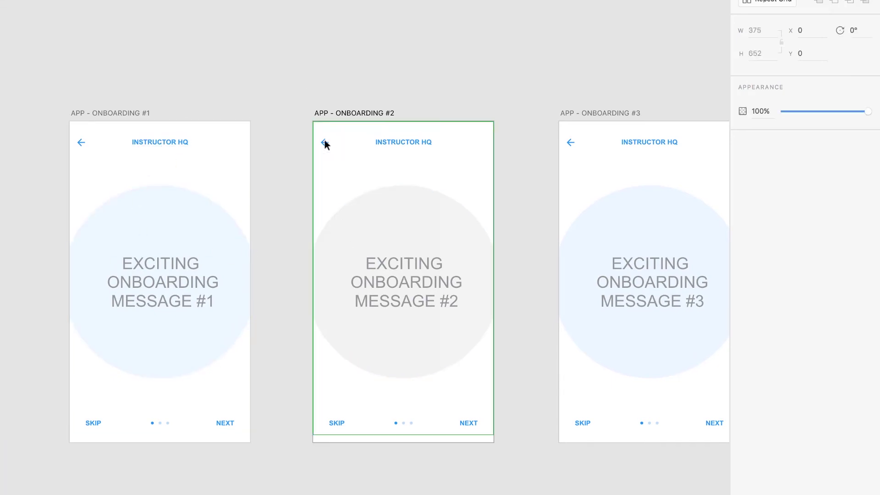
left_click(336, 137)
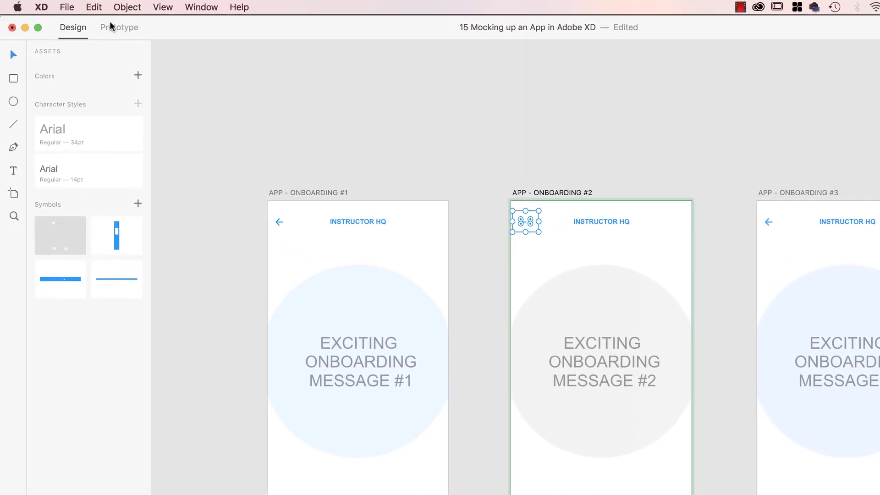
left_click(117, 27)
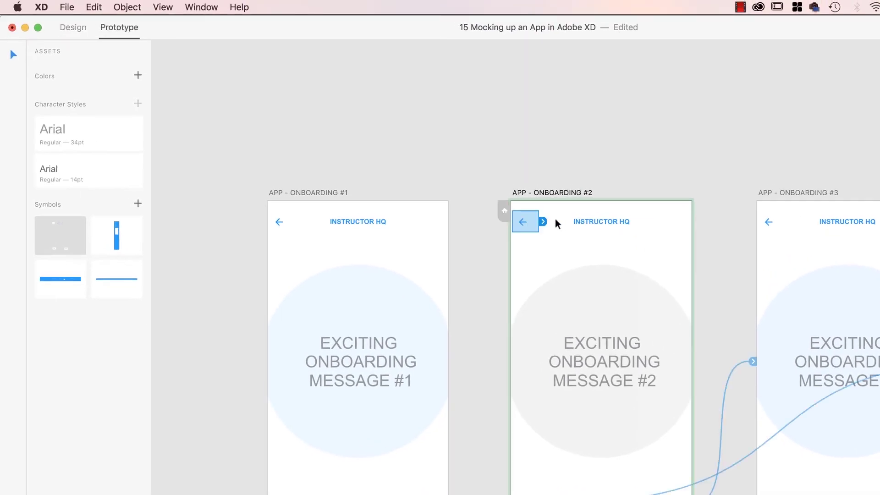
left_click_drag(543, 223, 422, 300)
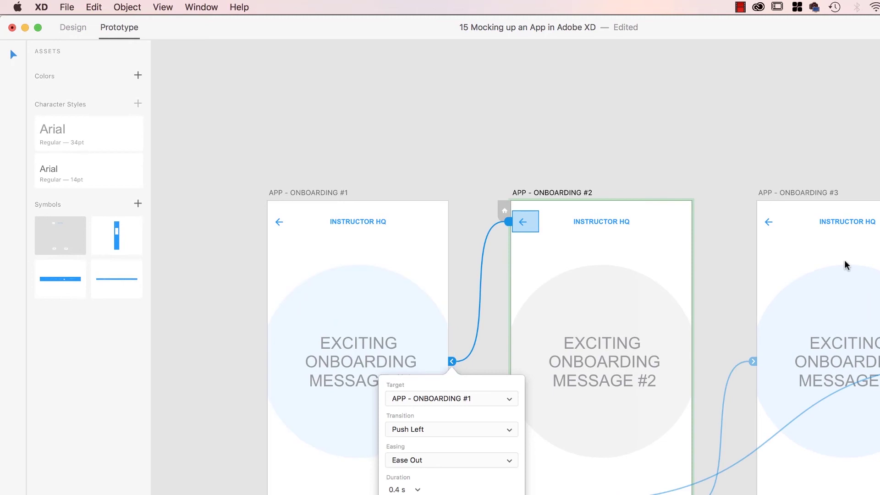
left_click(773, 223)
Link board #3's back arrow to ONBOARDING #2
left_click(778, 224)
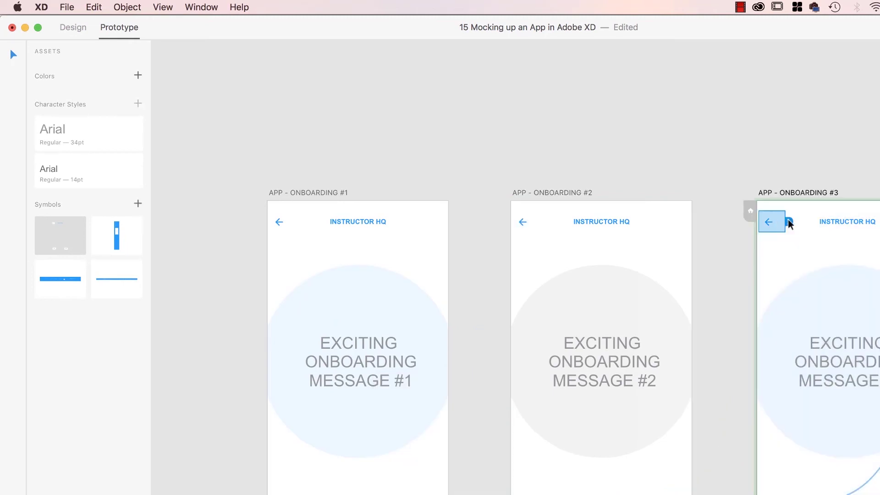
mouse_move(789, 221)
left_mouse_down()
mouse_move(680, 292)
mouse_move(687, 291)
left_mouse_up()
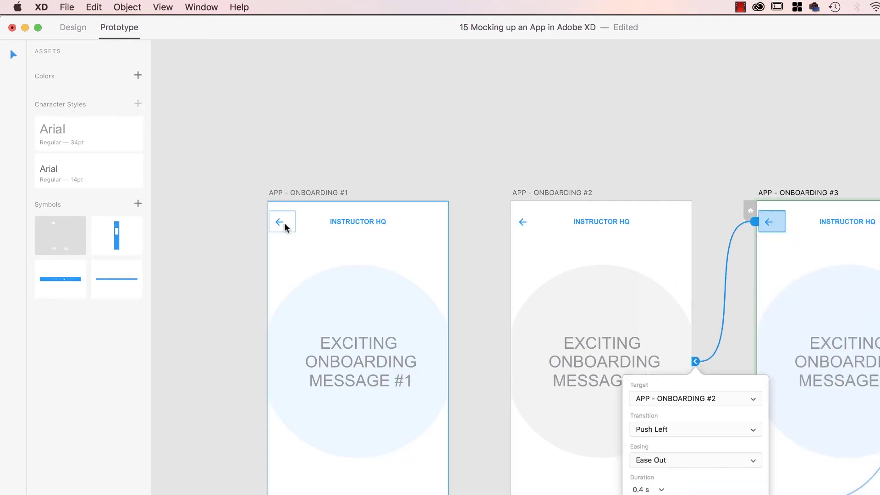
left_click(233, 236)
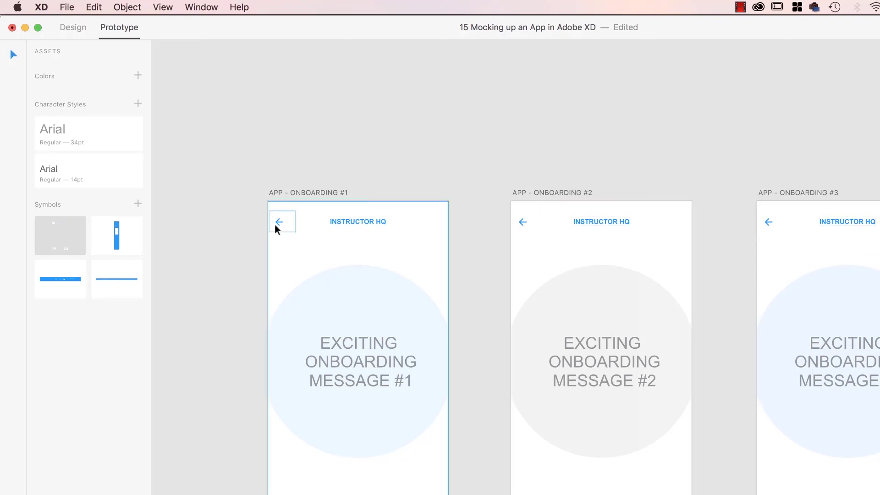
In Design mode, ungroup board #1's header symbol
left_click(378, 223)
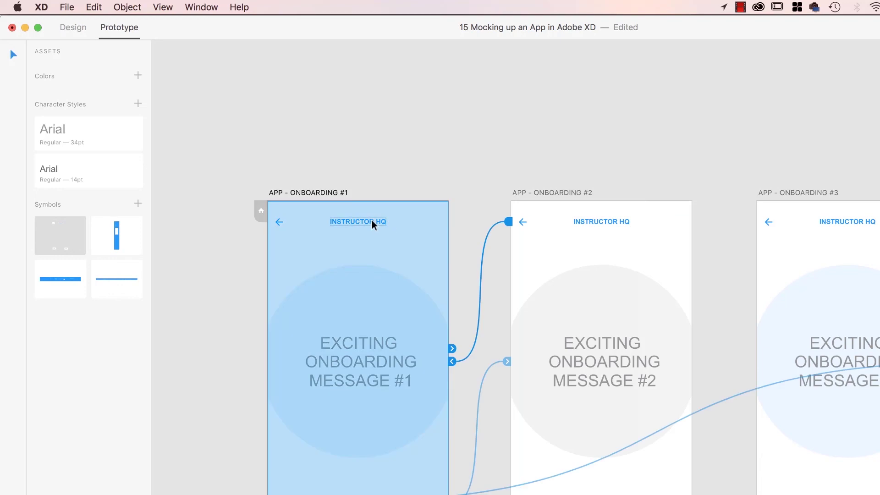
left_click(70, 30)
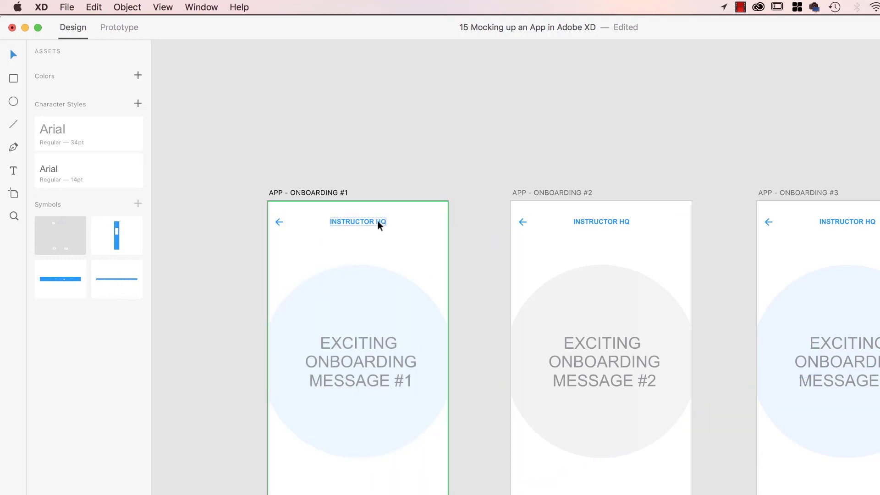
right_click(377, 221)
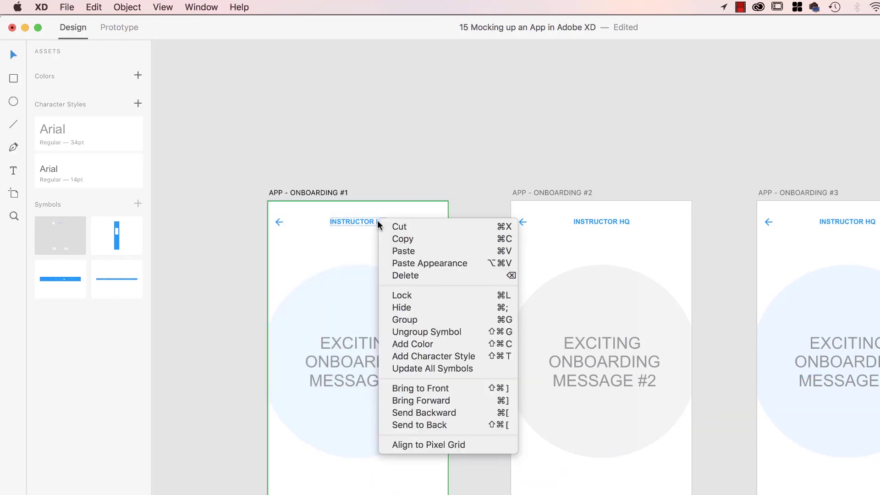
left_click(416, 331)
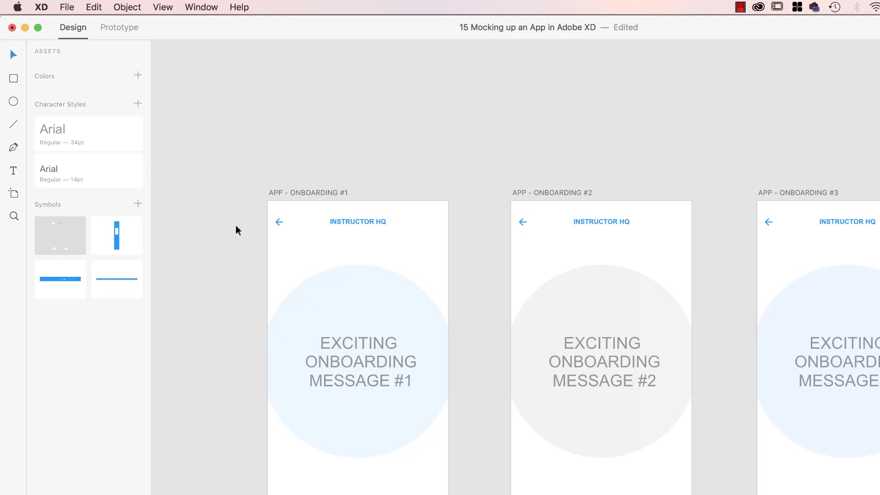
Delete the back arrow from board #1's header group
left_click(277, 222)
key("Escape")
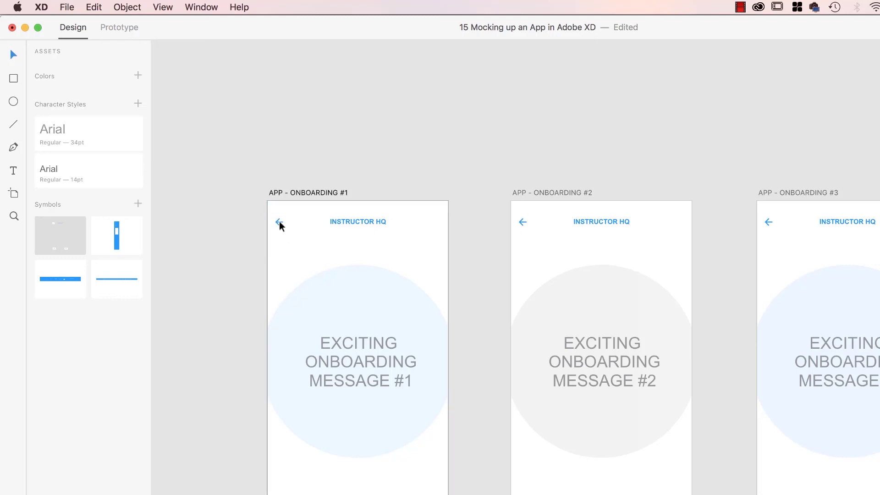
double_click(277, 222)
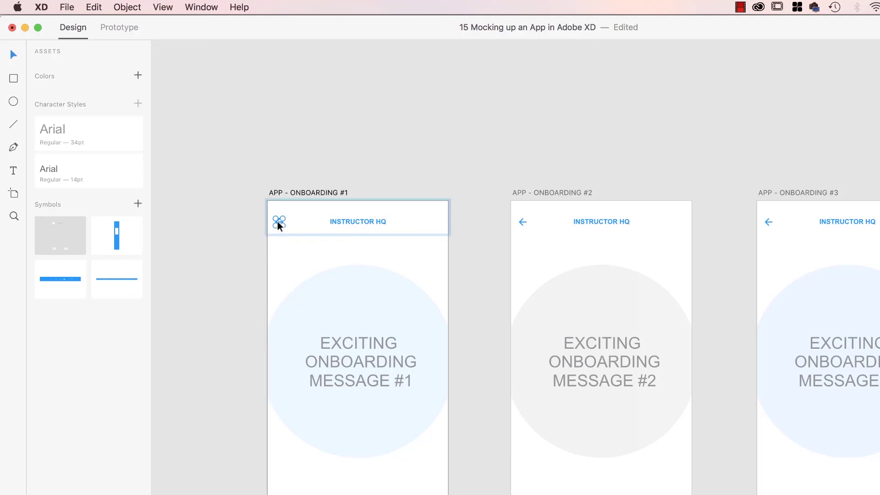
key("Delete")
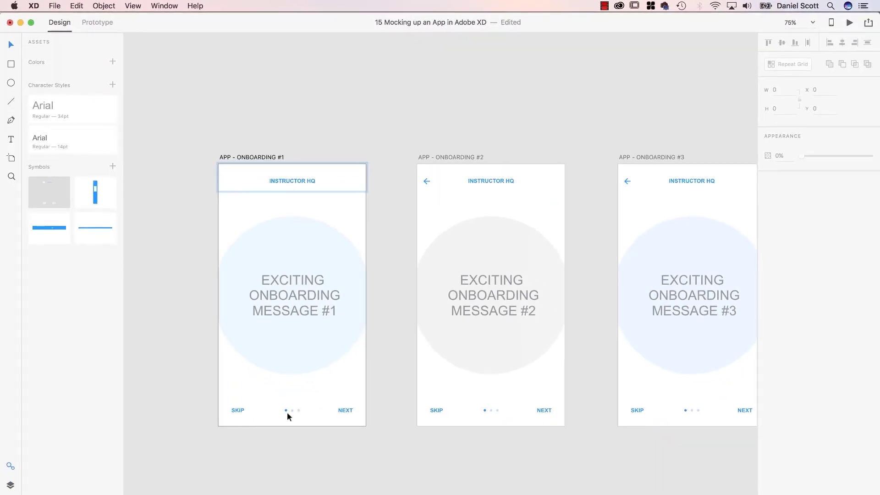
left_click(518, 454)
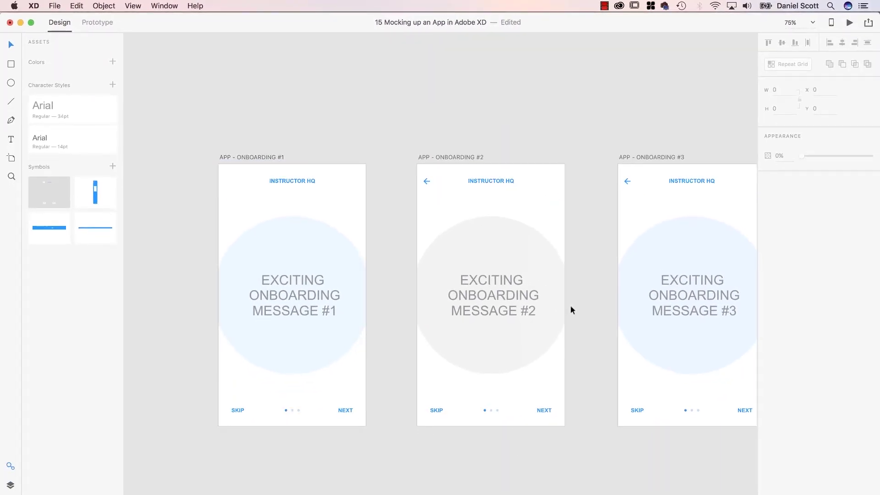
scroll(586, 286, "down", 3)
scroll(585, 285, "up", 2)
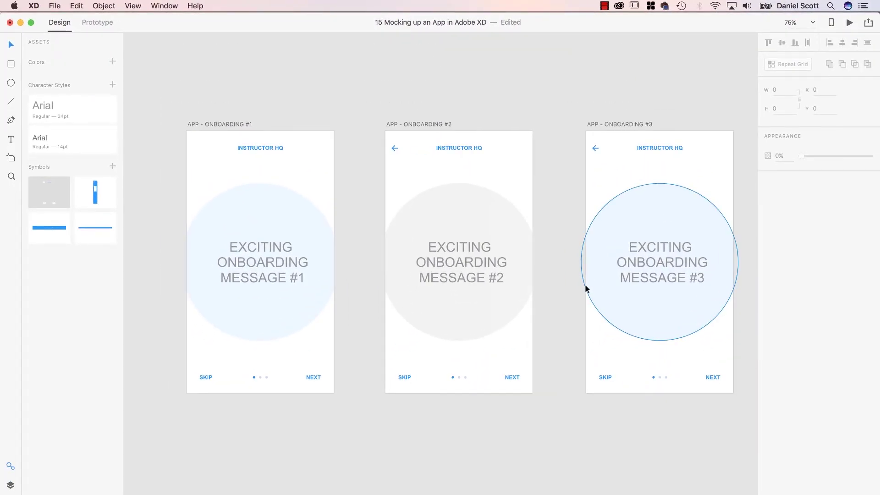
scroll(586, 285, "right", 3)
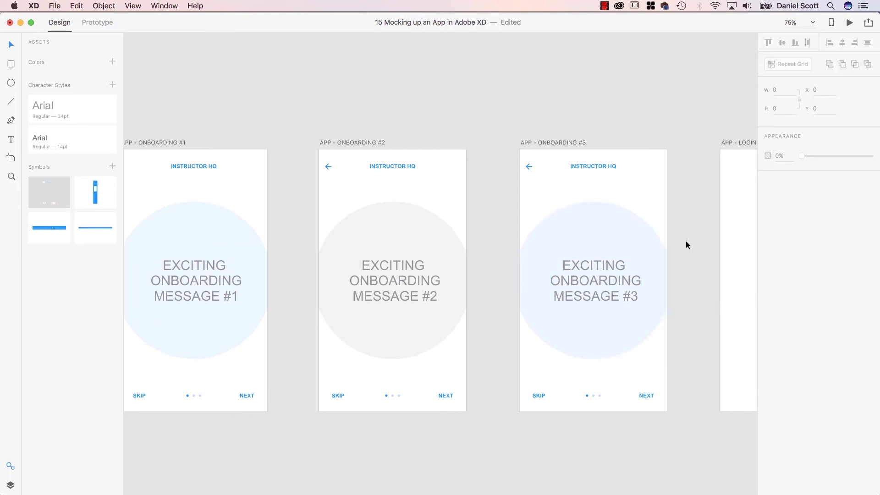